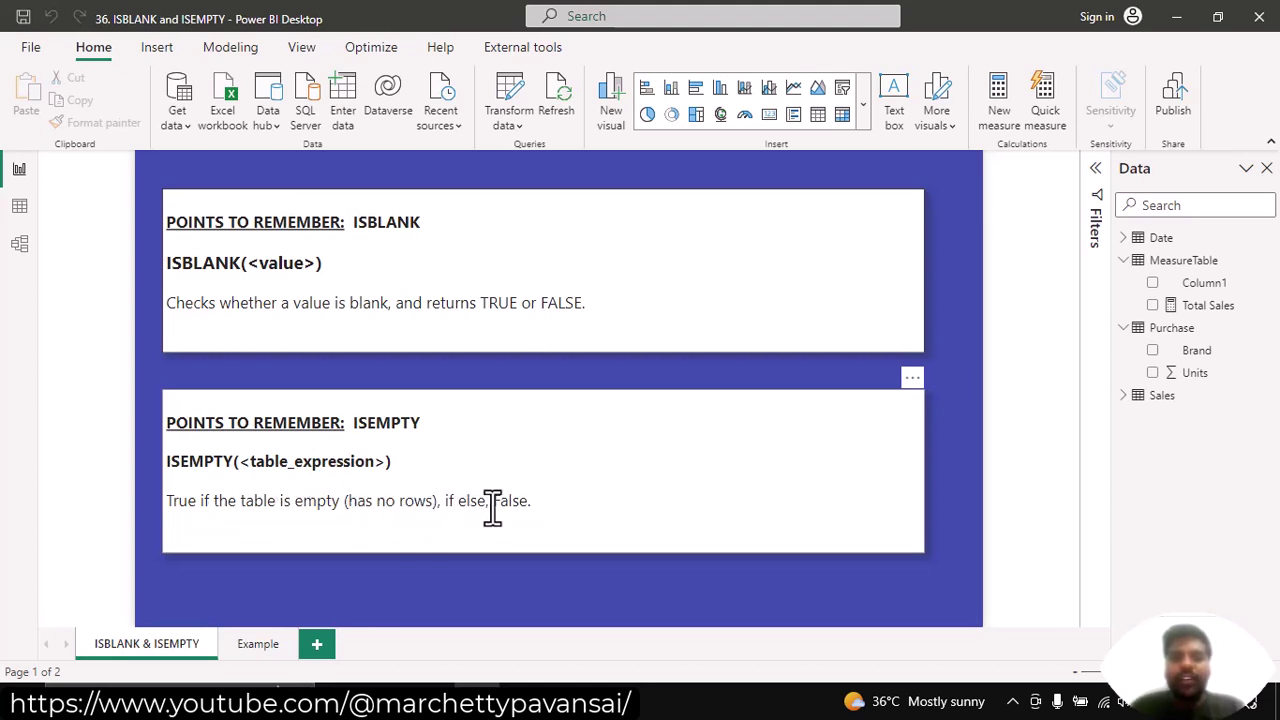
# Open the Purchase table in data view to see its 7 Brand and Units rows, including blanks.
pyautogui.moveTo(495, 504); pyautogui.dragTo(531, 506)
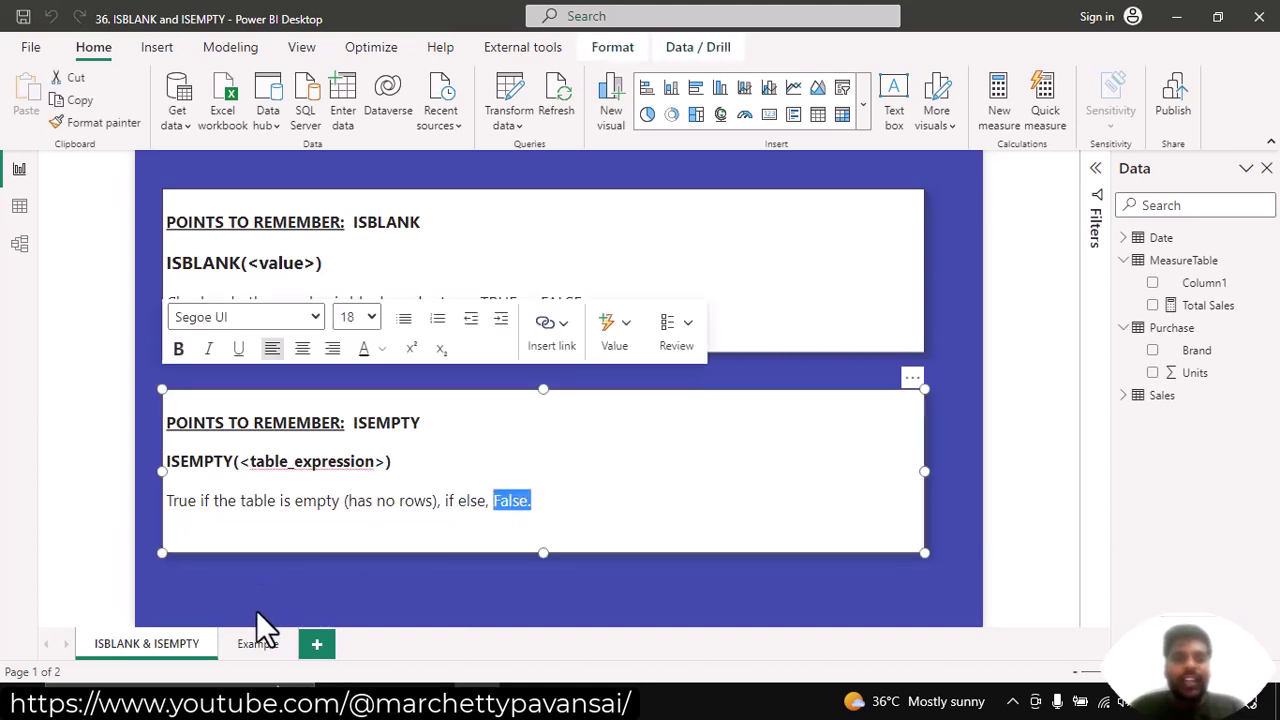
pyautogui.click(19, 208)
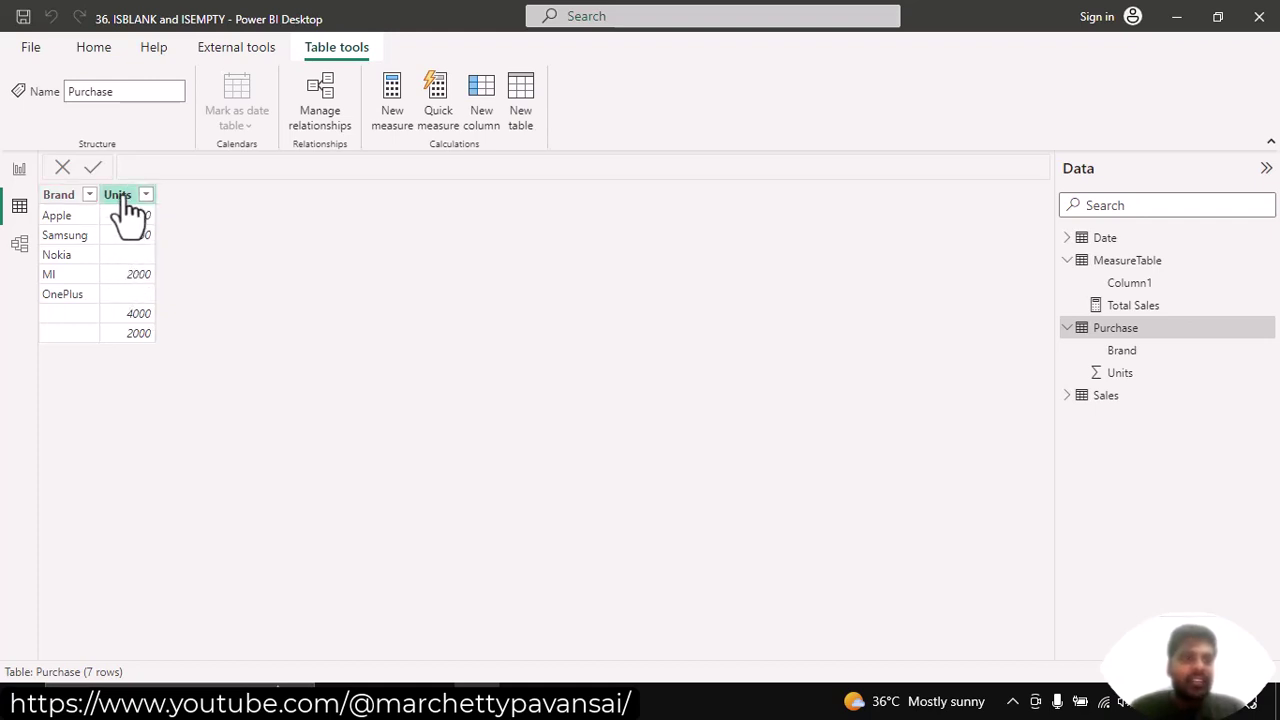
# Add the column Isblank units = ISBLANK(Purchase[Units]) and begin typing the isblank brand formula.
pyautogui.click(481, 110)
pyautogui.press('BackSpace')
pyautogui.press('BackSpace')
pyautogui.write('Isblank')
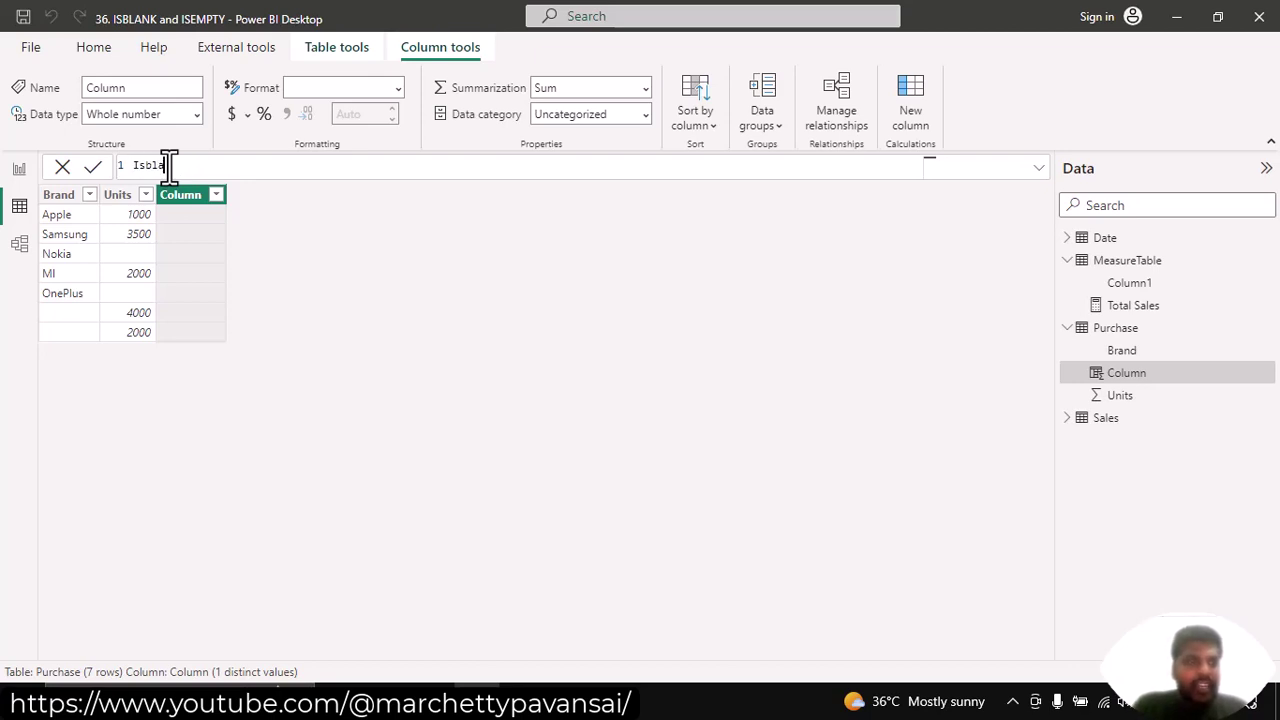
pyautogui.write(' units = isbl')
pyautogui.press('Tab')
pyautogui.write('unit')
pyautogui.press('Tab')
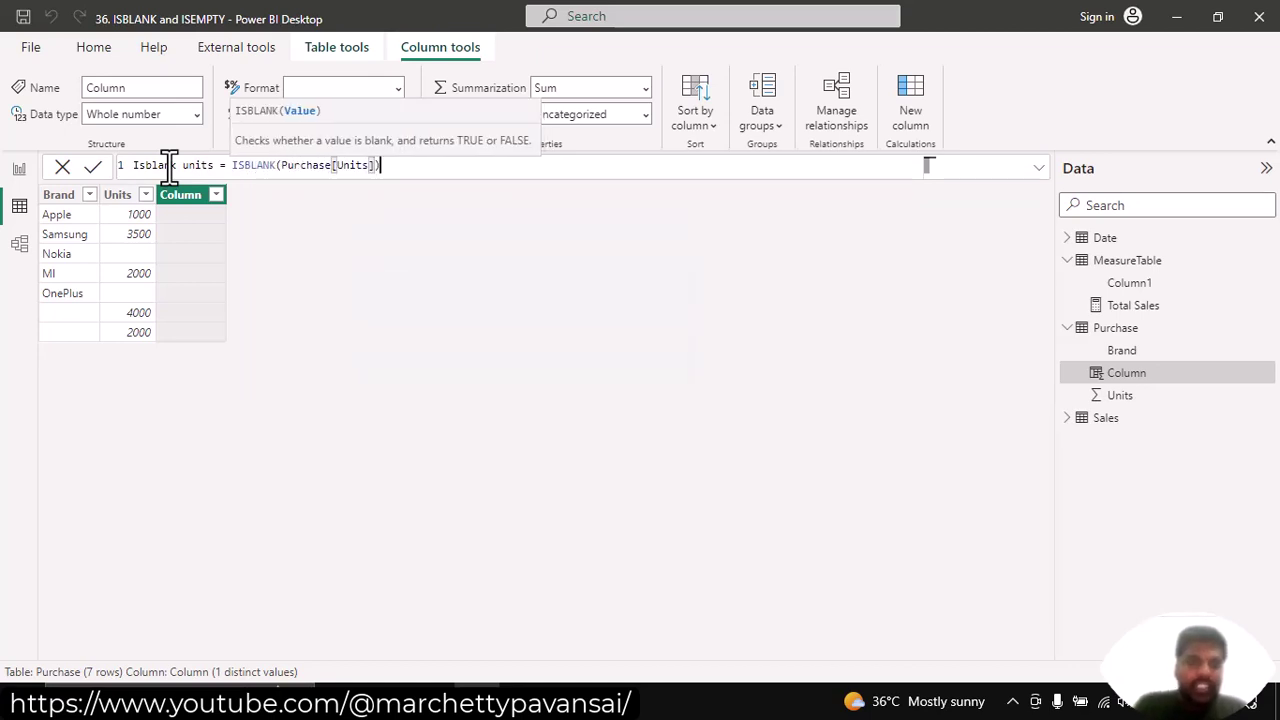
pyautogui.write(')')
pyautogui.press('Return')
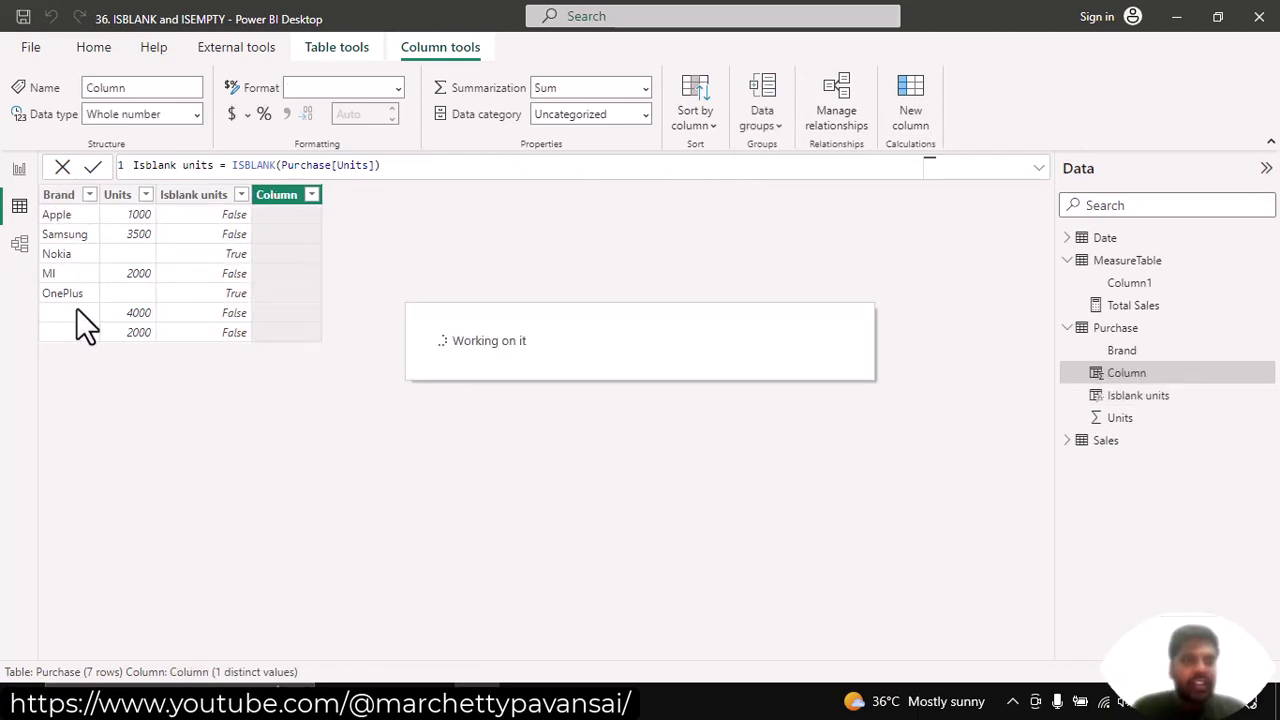
pyautogui.write('isblank brand = isbl')
# Complete isblank brand = ISBLANK(Purchase[Brand]), giving False for all 7 rows, and start another column.
pyautogui.press('Tab')
pyautogui.write('brand')
pyautogui.press('Tab')
pyautogui.write(')')
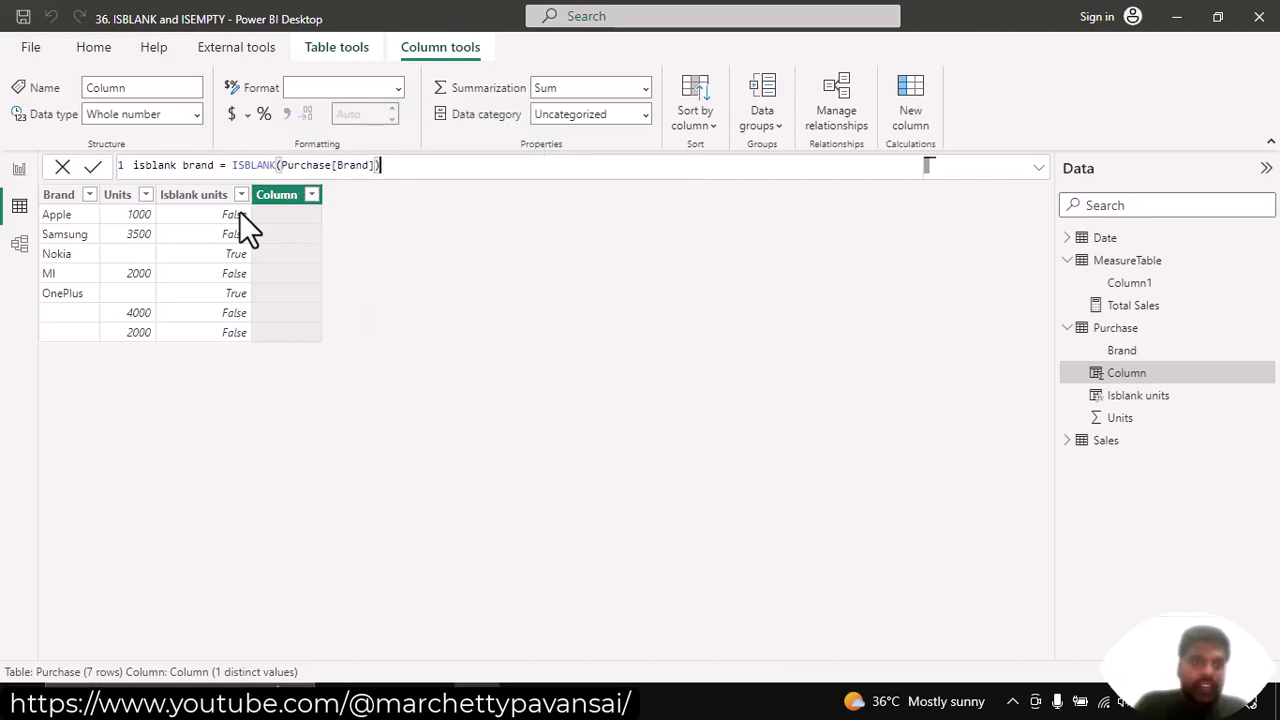
pyautogui.press('Return')
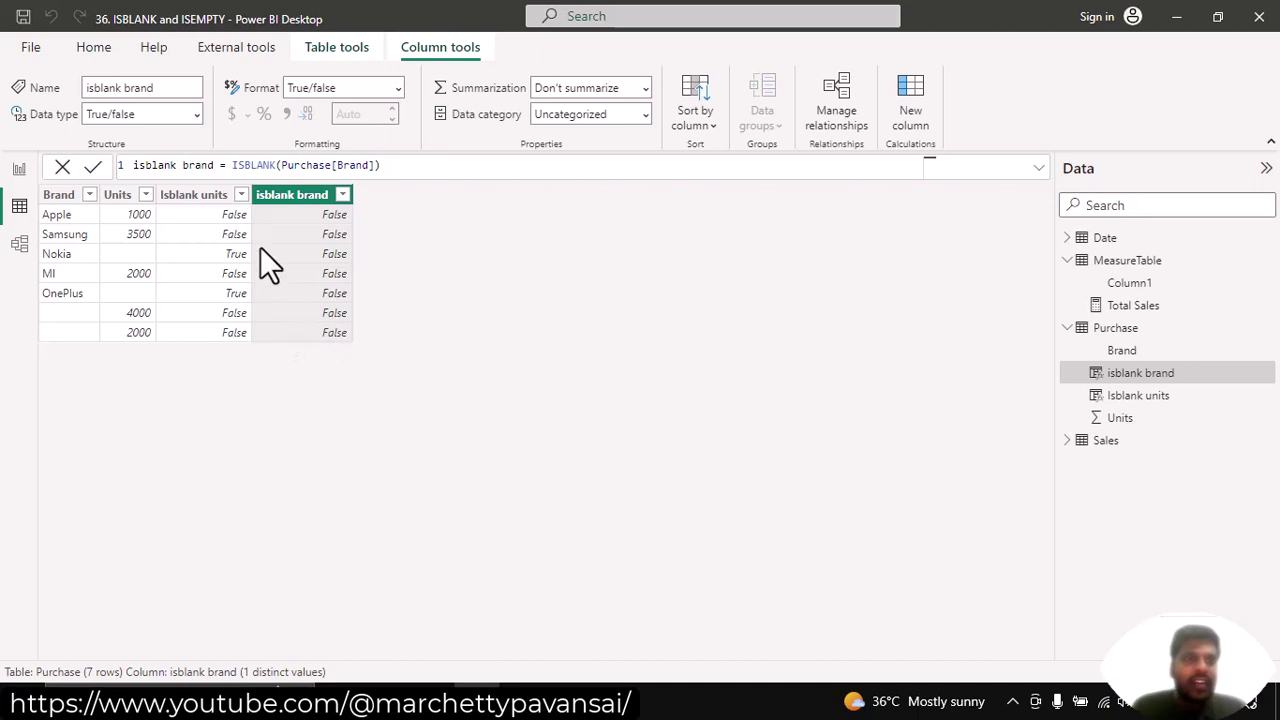
pyautogui.doubleClick(250, 165)
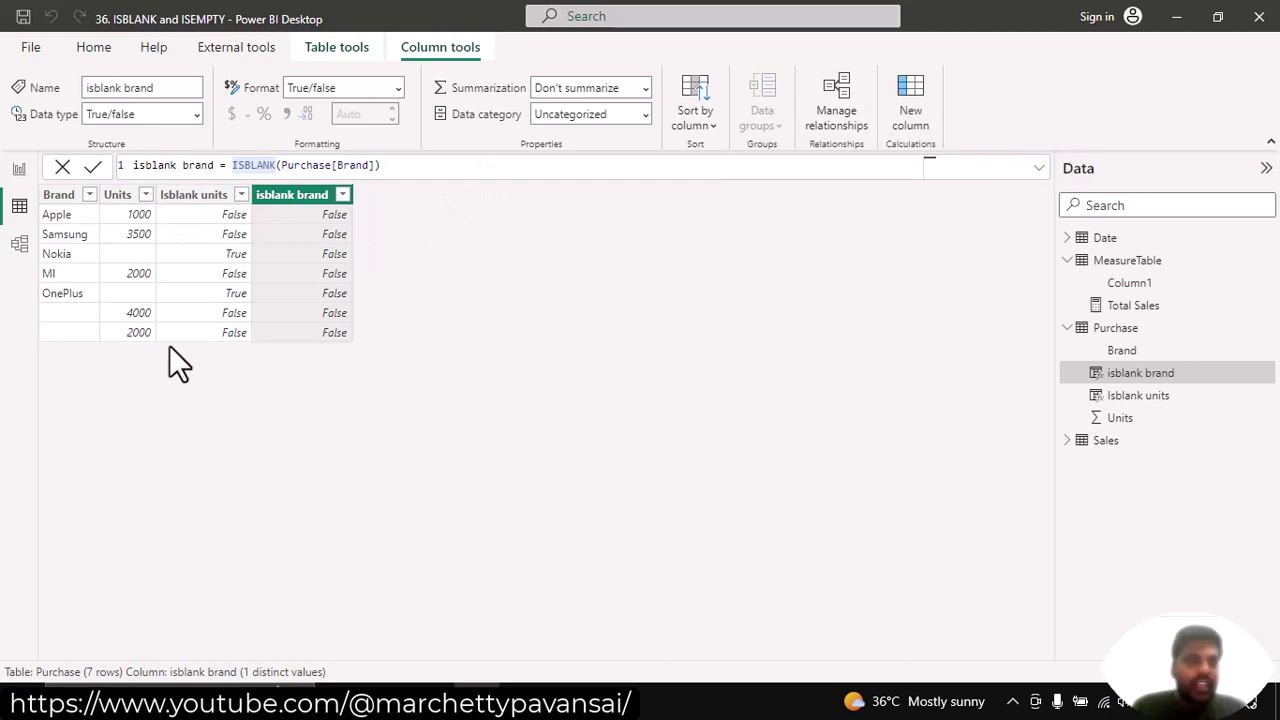
pyautogui.press('Return')
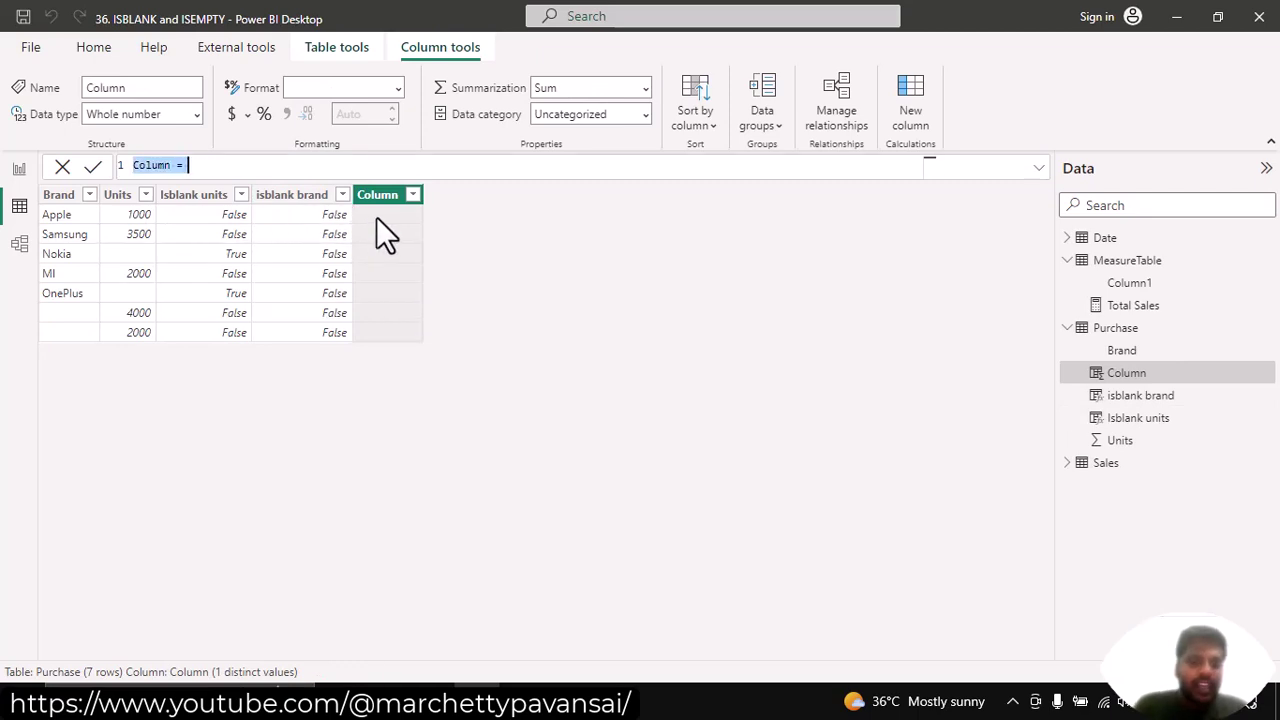
# Begin the new units formula with IF(ISBLANK(Purchase[Units]) spread over separate lines.
pyautogui.write('new u')
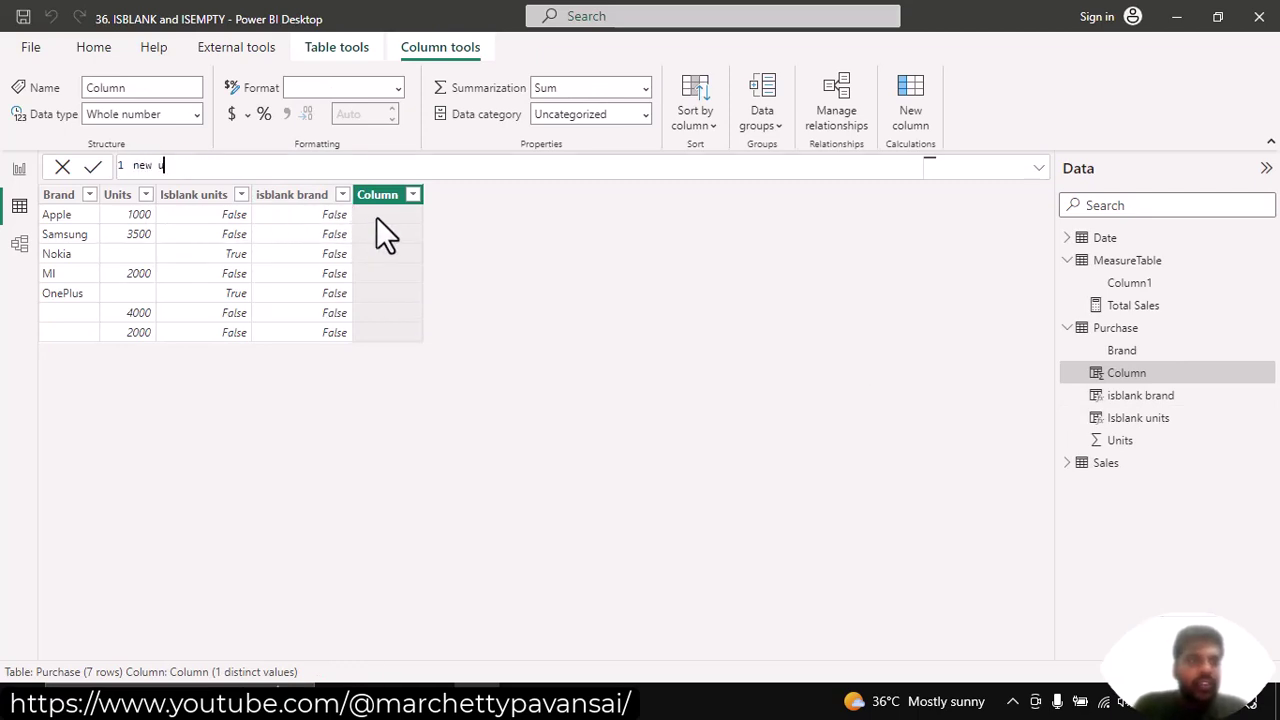
pyautogui.write('nits =')
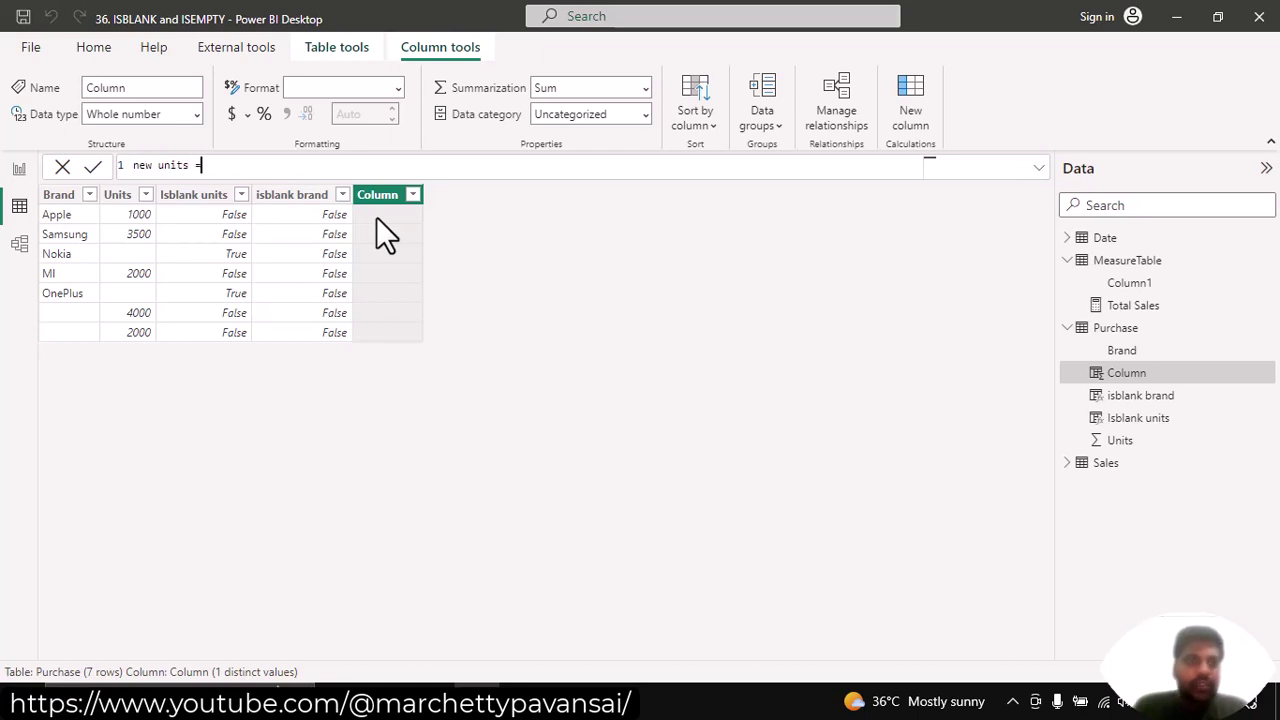
pyautogui.hotkey('shift', 'Return')
pyautogui.write('IF(')
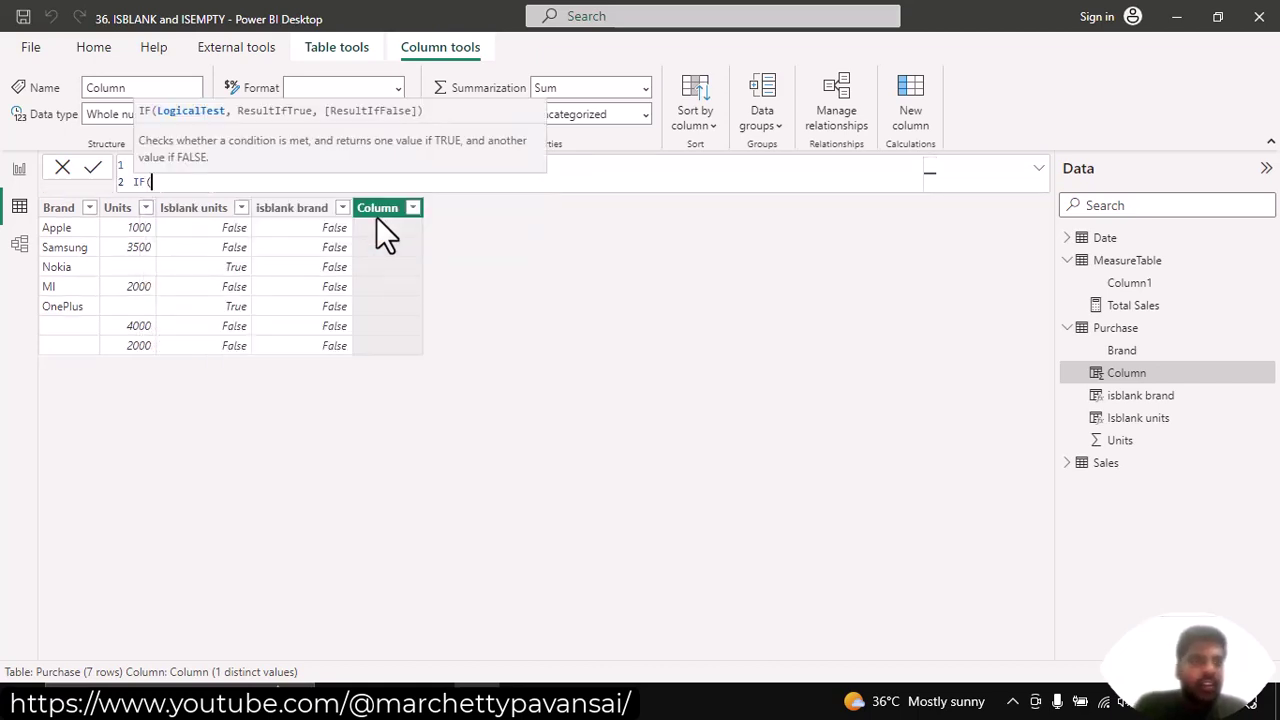
pyautogui.hotkey('shift', 'Return')
pyautogui.write('ISBL')
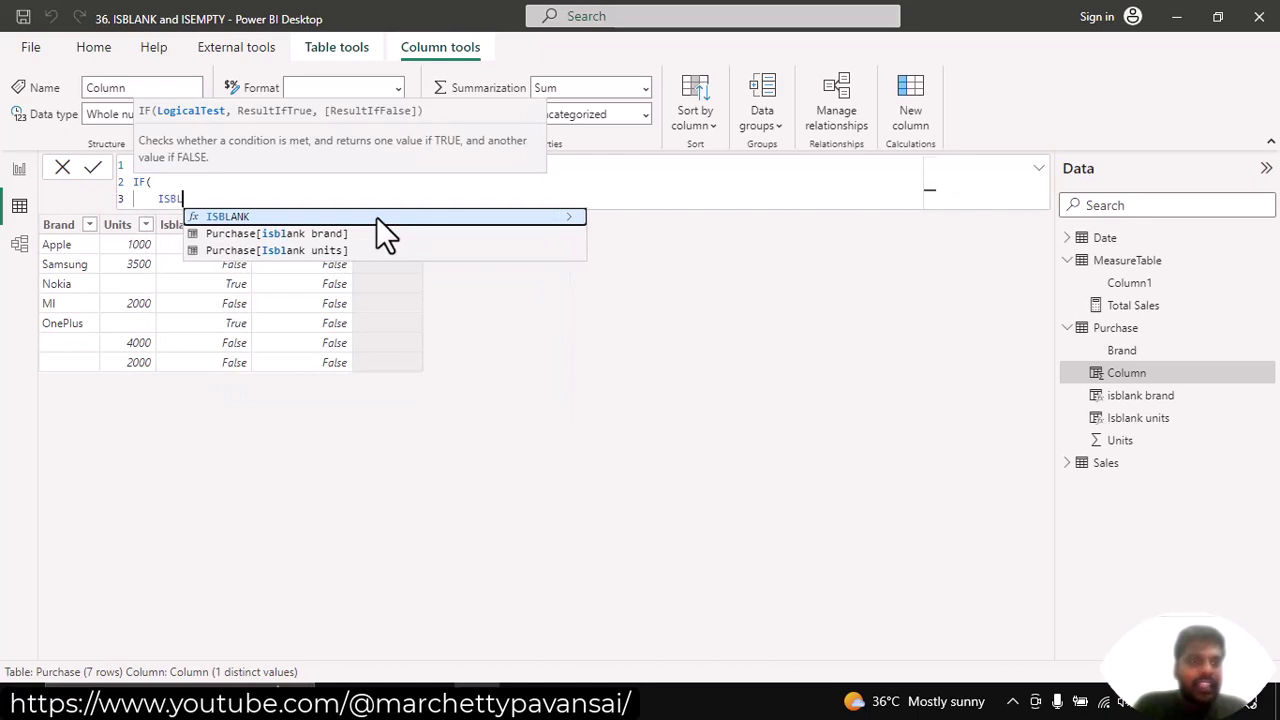
pyautogui.write('ANK(uni')
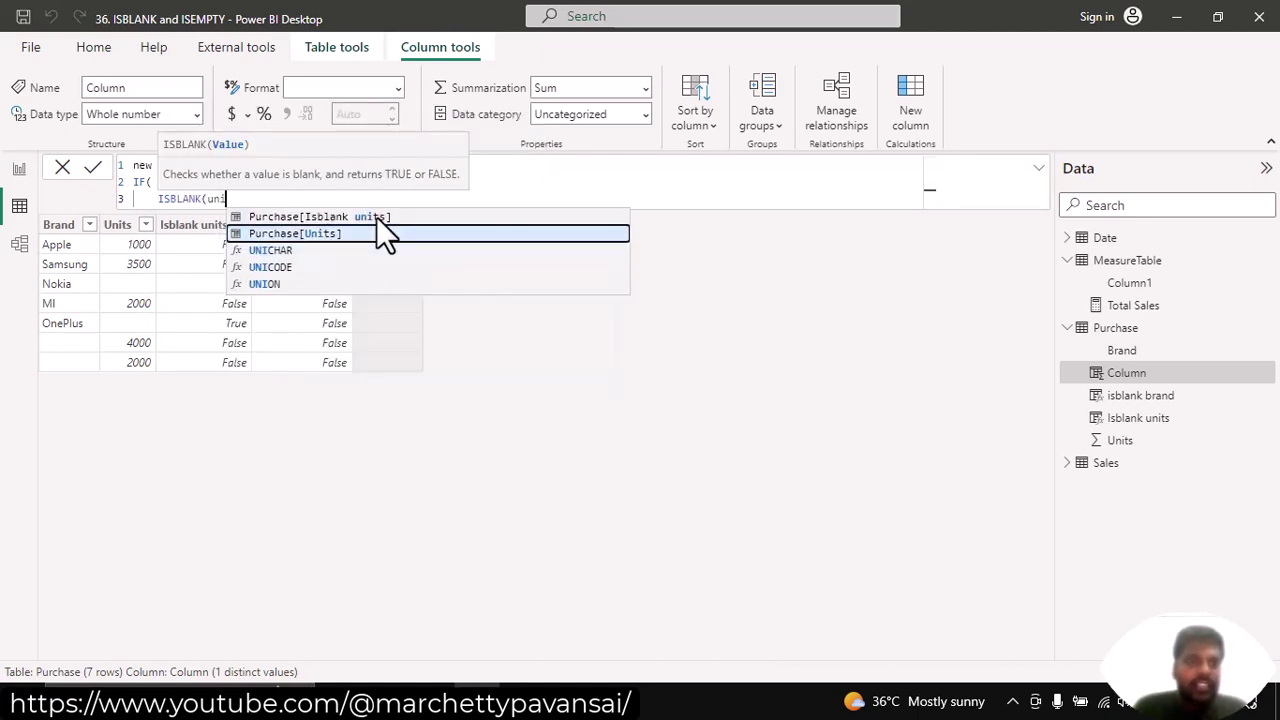
pyautogui.press('Tab')
pyautogui.write(')')
# Finish the IF with results 0 and Purchase[Units], commit it, and return to Report view.
pyautogui.hotkey('shift', 'Return')
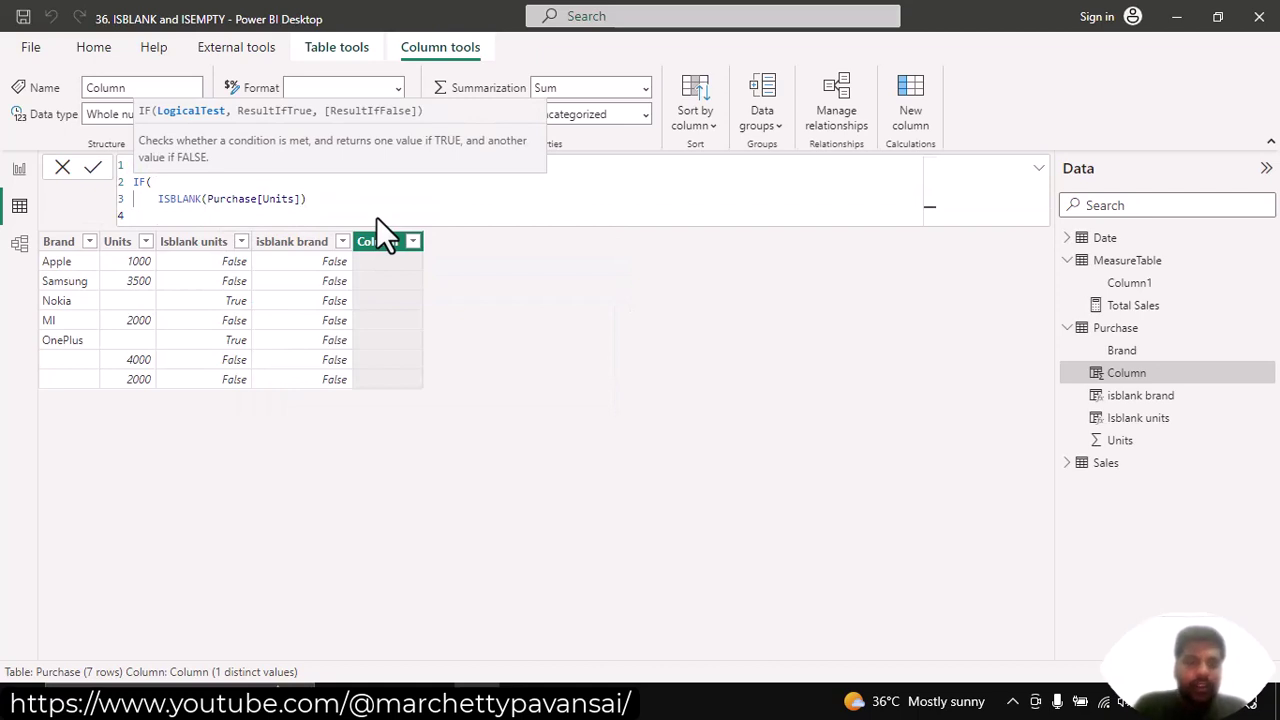
pyautogui.press('BackSpace')
pyautogui.write(',')
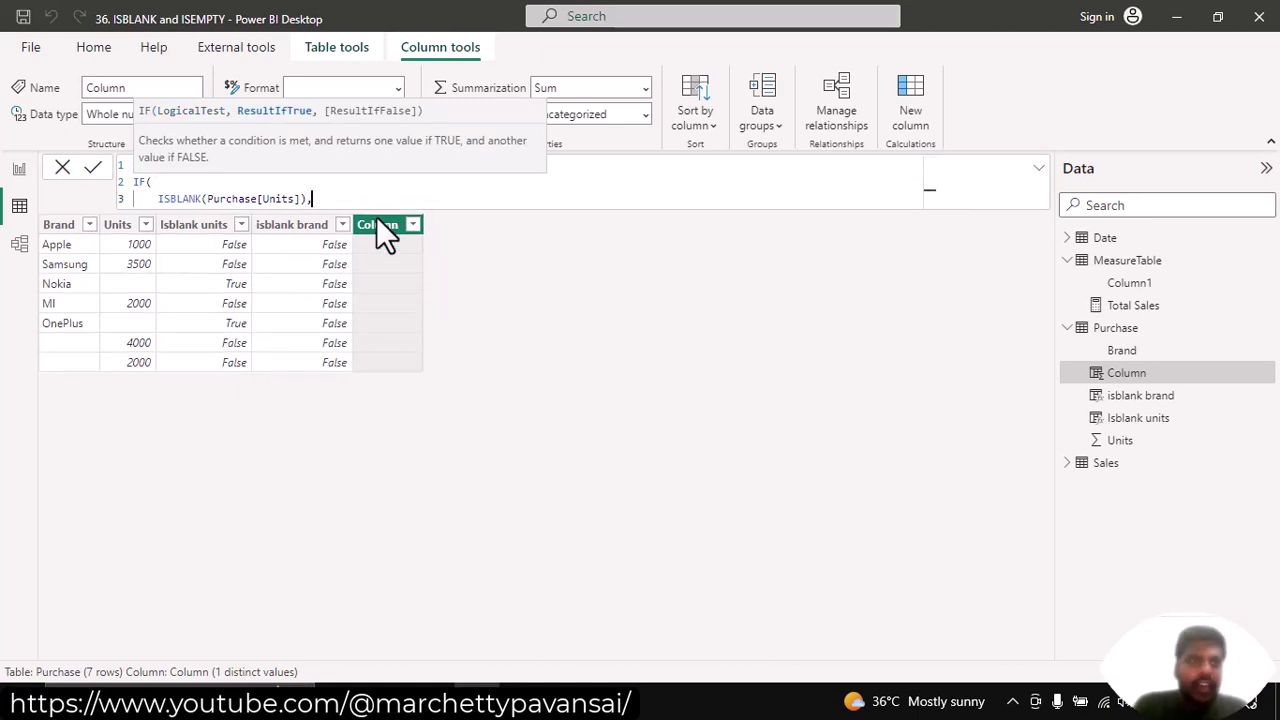
pyautogui.hotkey('shift', 'Return')
pyautogui.write('0,')
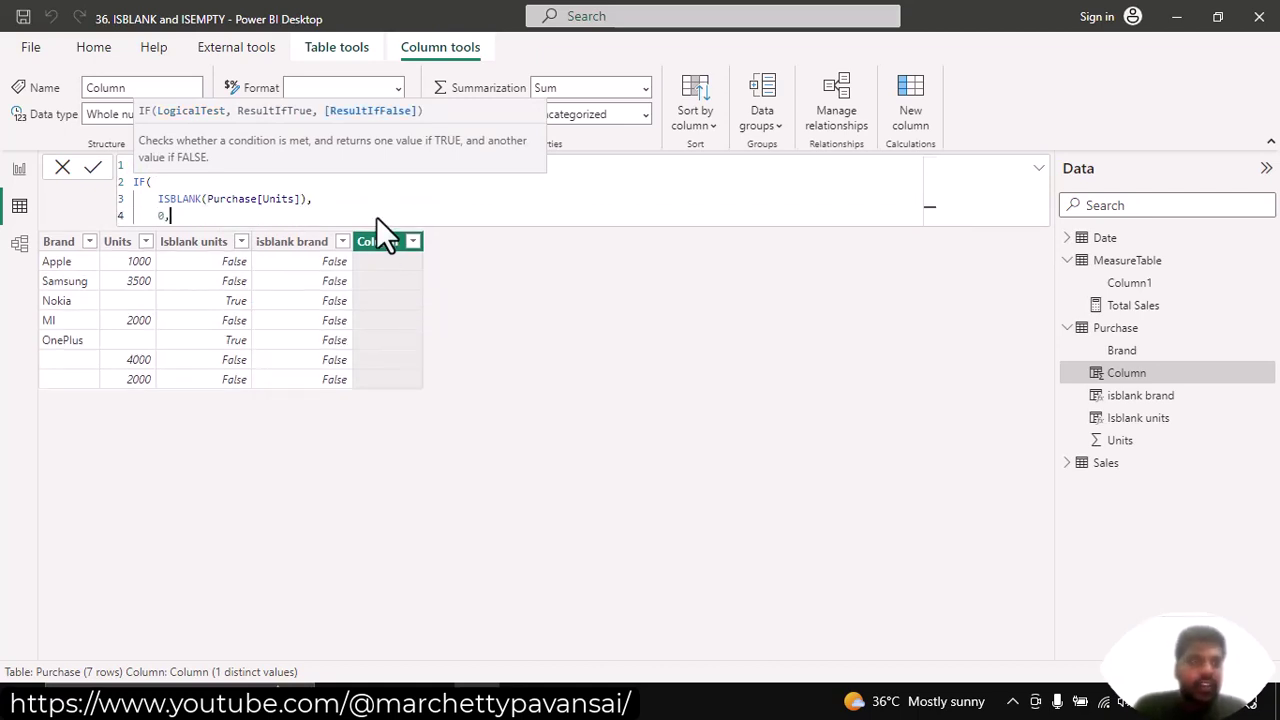
pyautogui.hotkey('shift', 'Return')
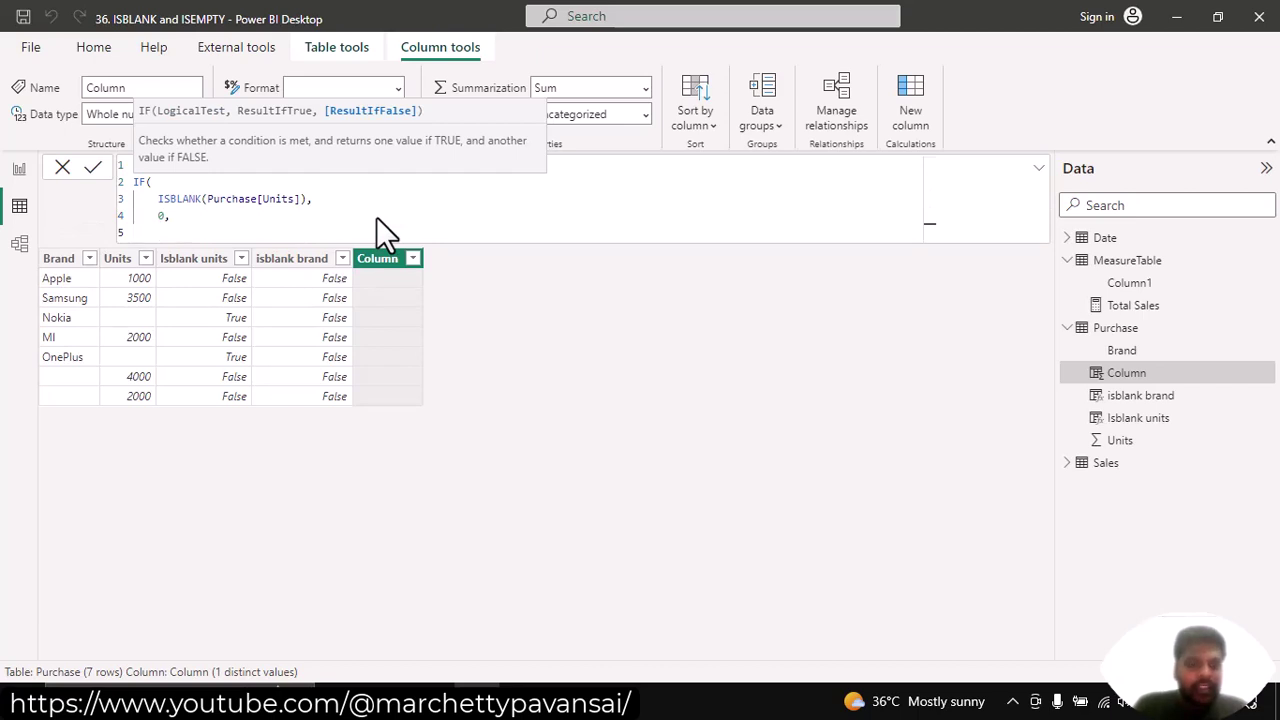
pyautogui.write('Purchase[Units]')
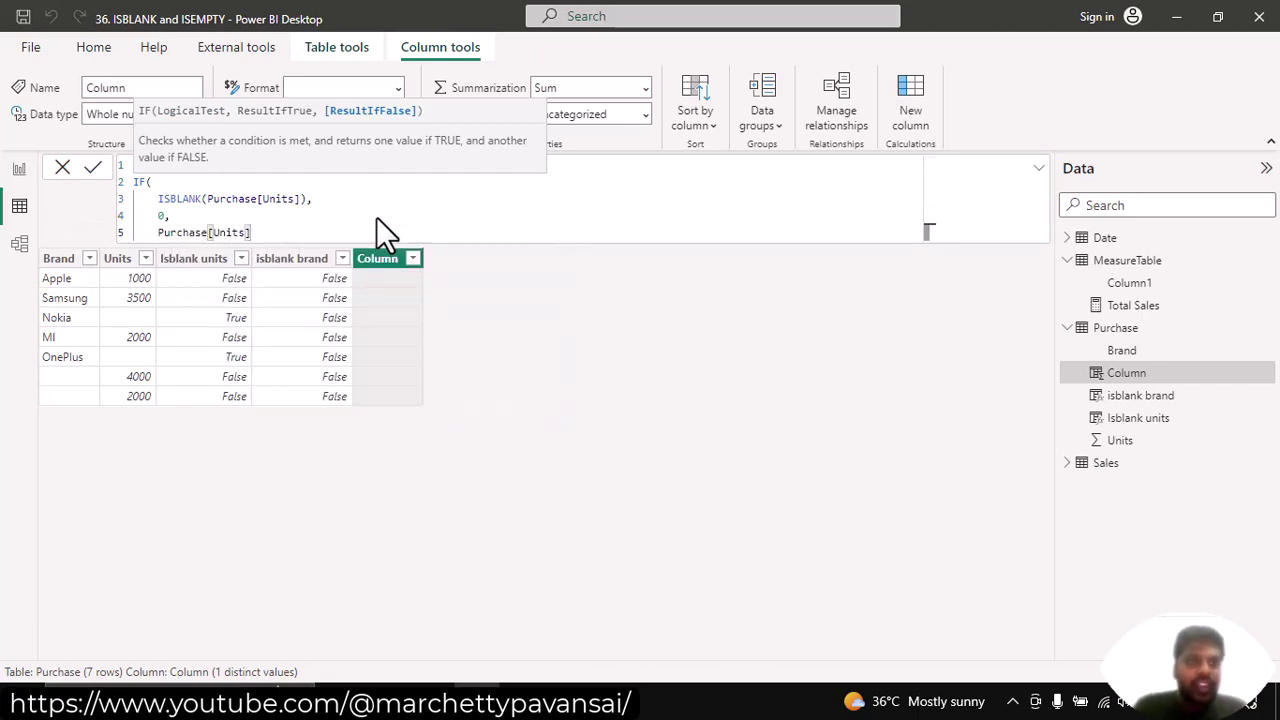
pyautogui.hotkey('shift', 'Return')
pyautogui.write(')')
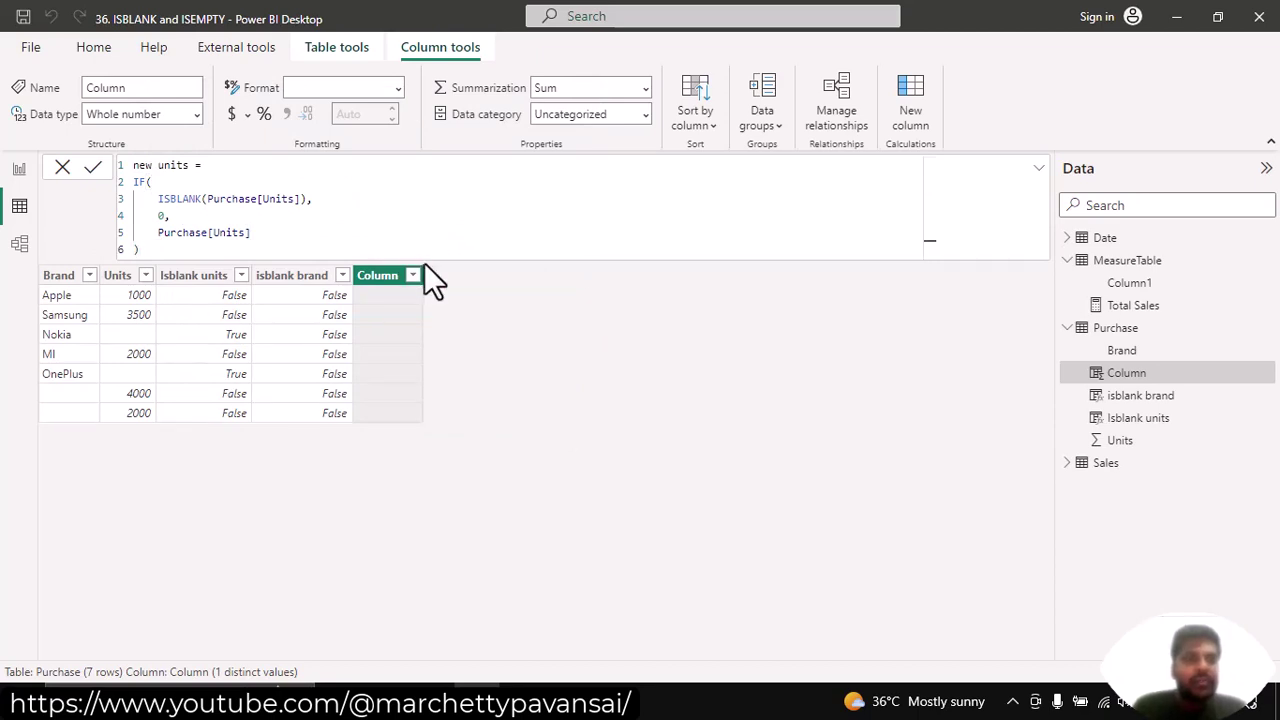
pyautogui.press('Return')
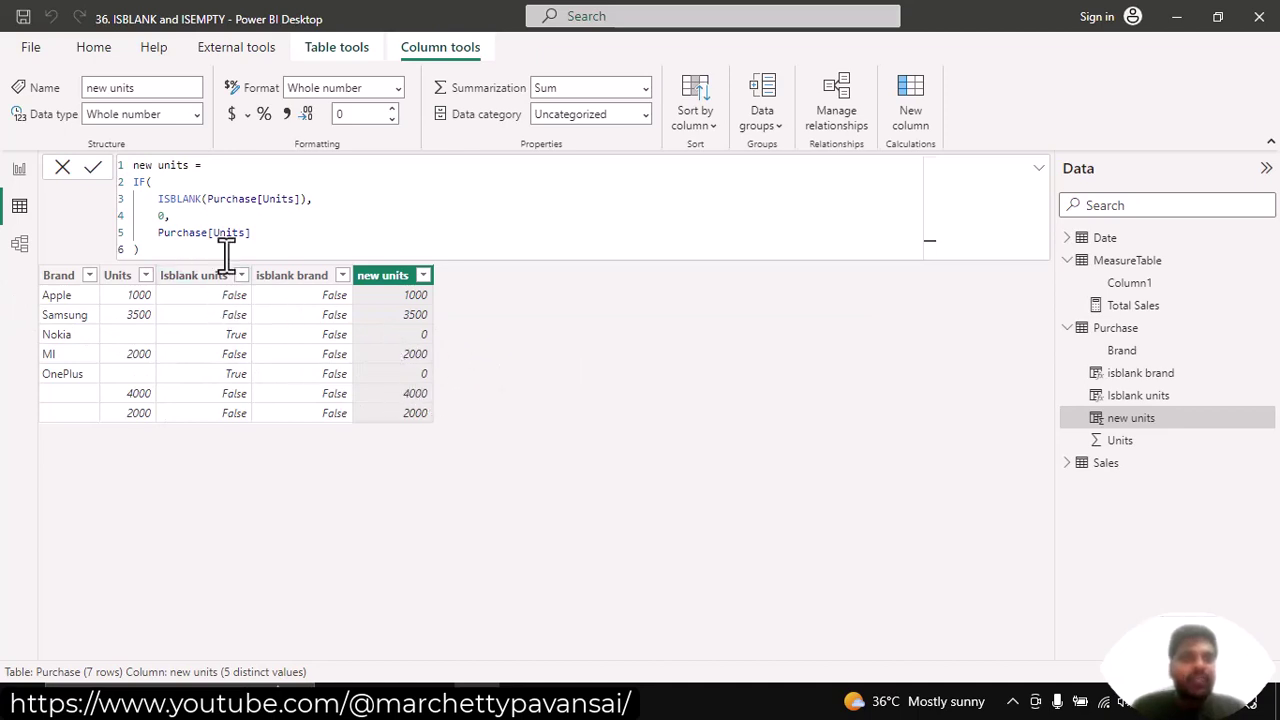
pyautogui.click(20, 176)
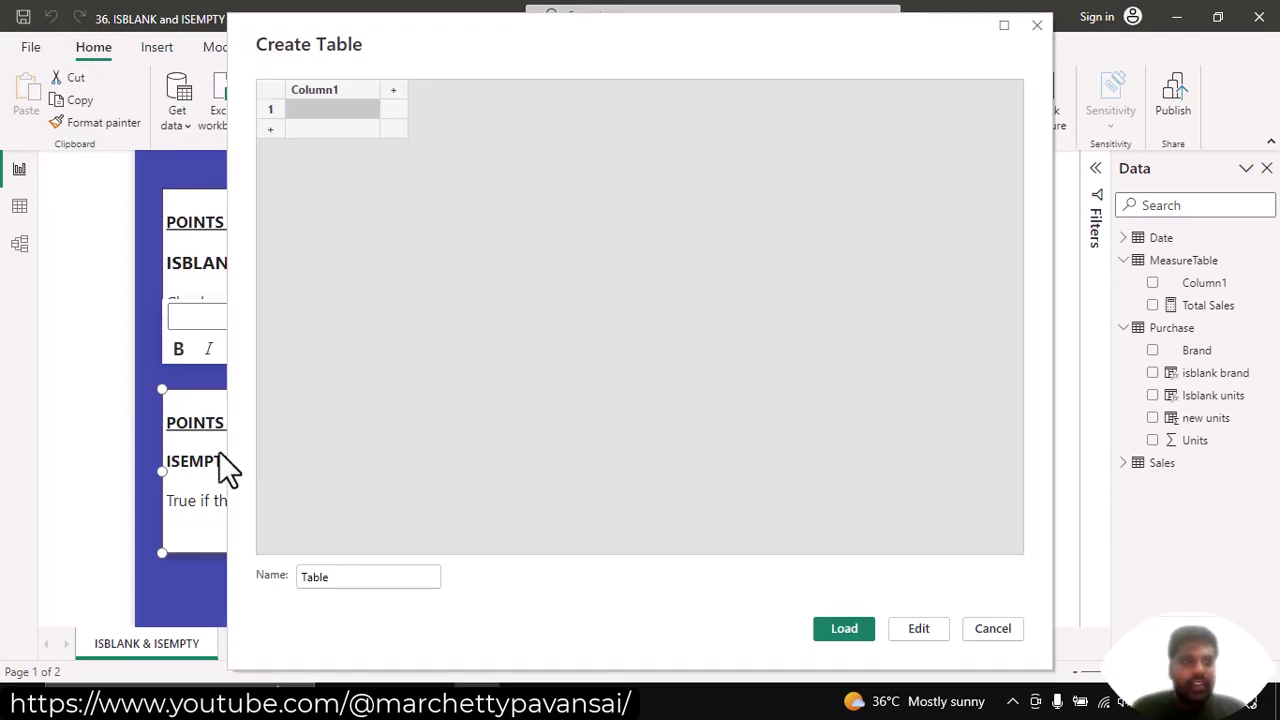
# Name the new empty table Emptytable and load it into the model.
pyautogui.moveTo(338, 577); pyautogui.dragTo(263, 565)
pyautogui.write('E')
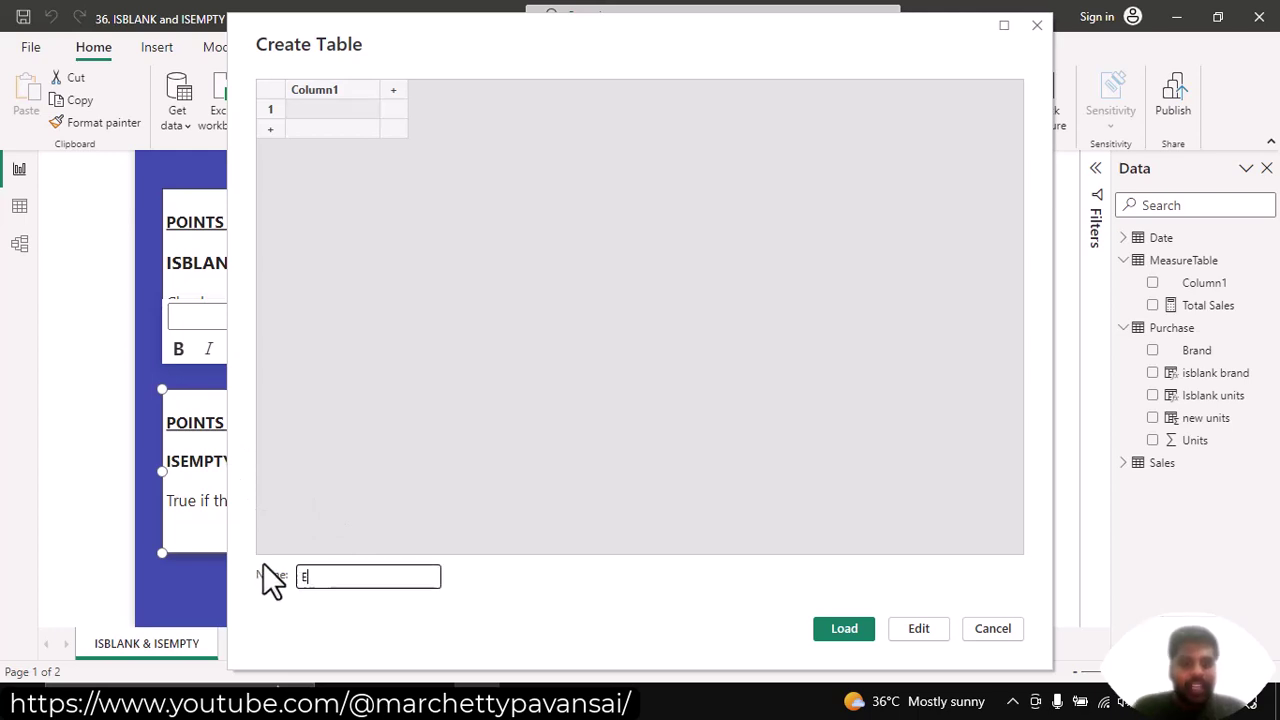
pyautogui.write('mptytable')
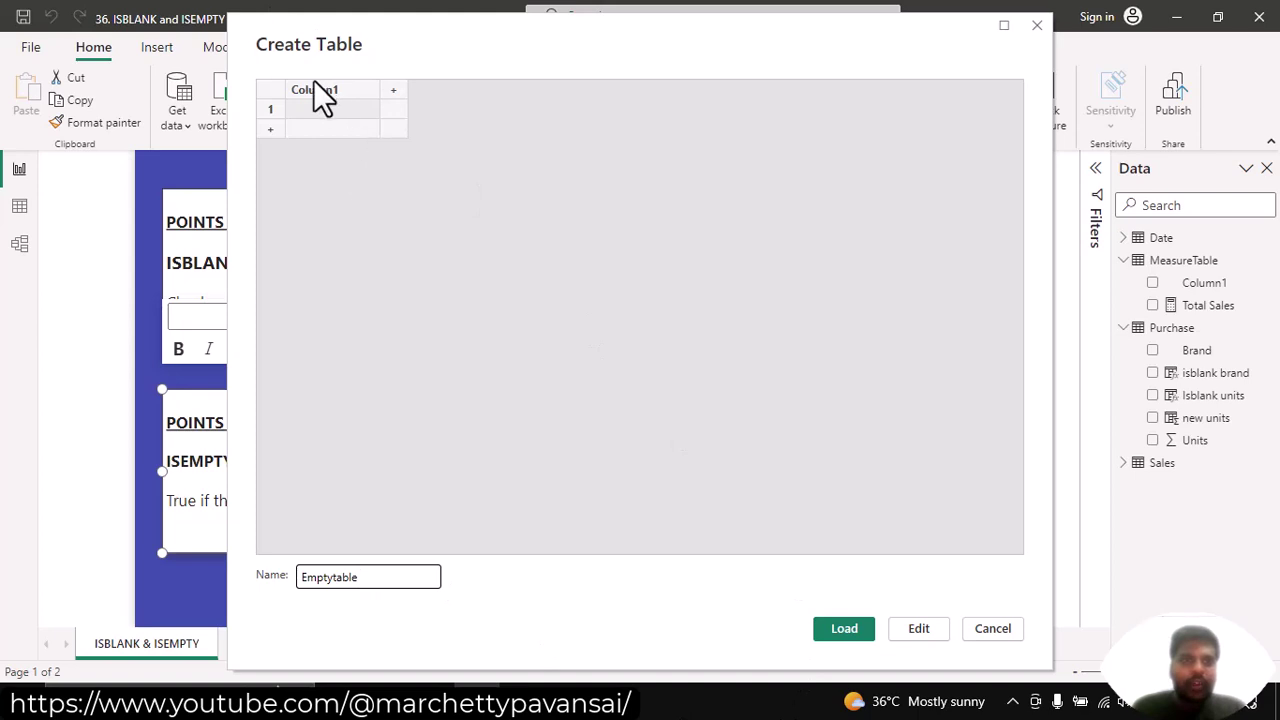
pyautogui.click(842, 632)
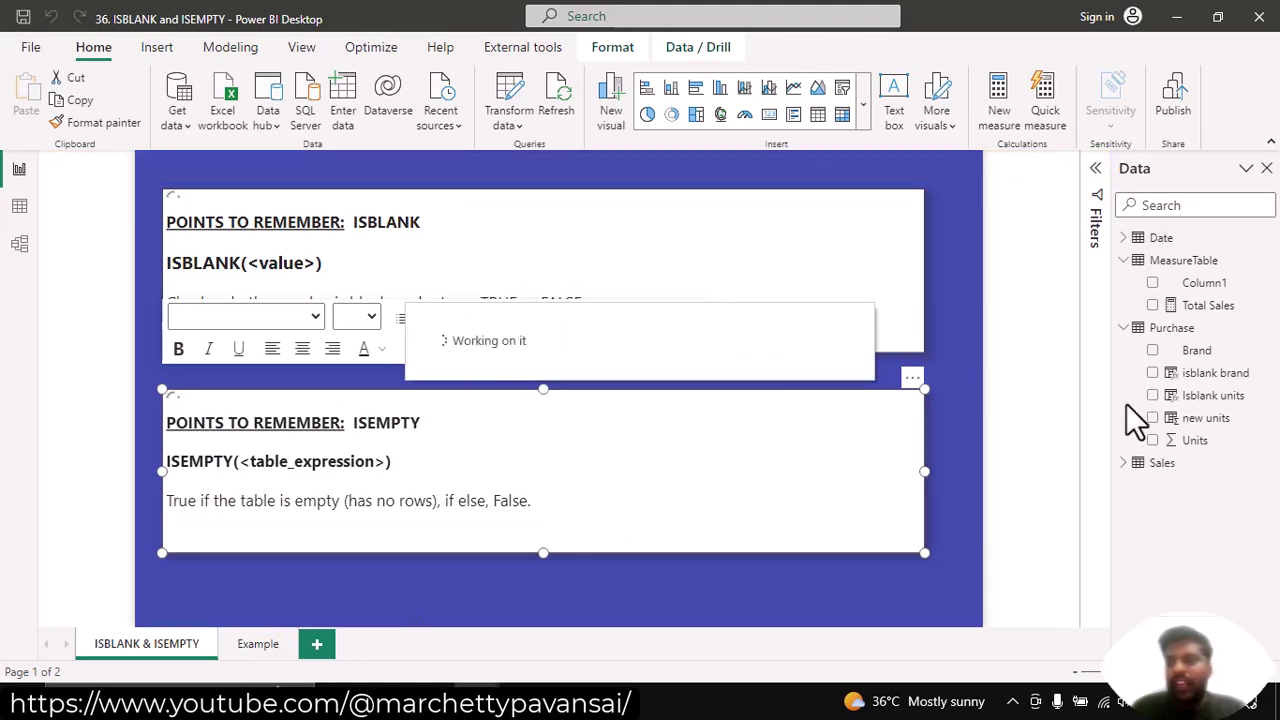
# Check in Table view that Emptytable has no rows, then go back to Report view.
pyautogui.click(18, 206)
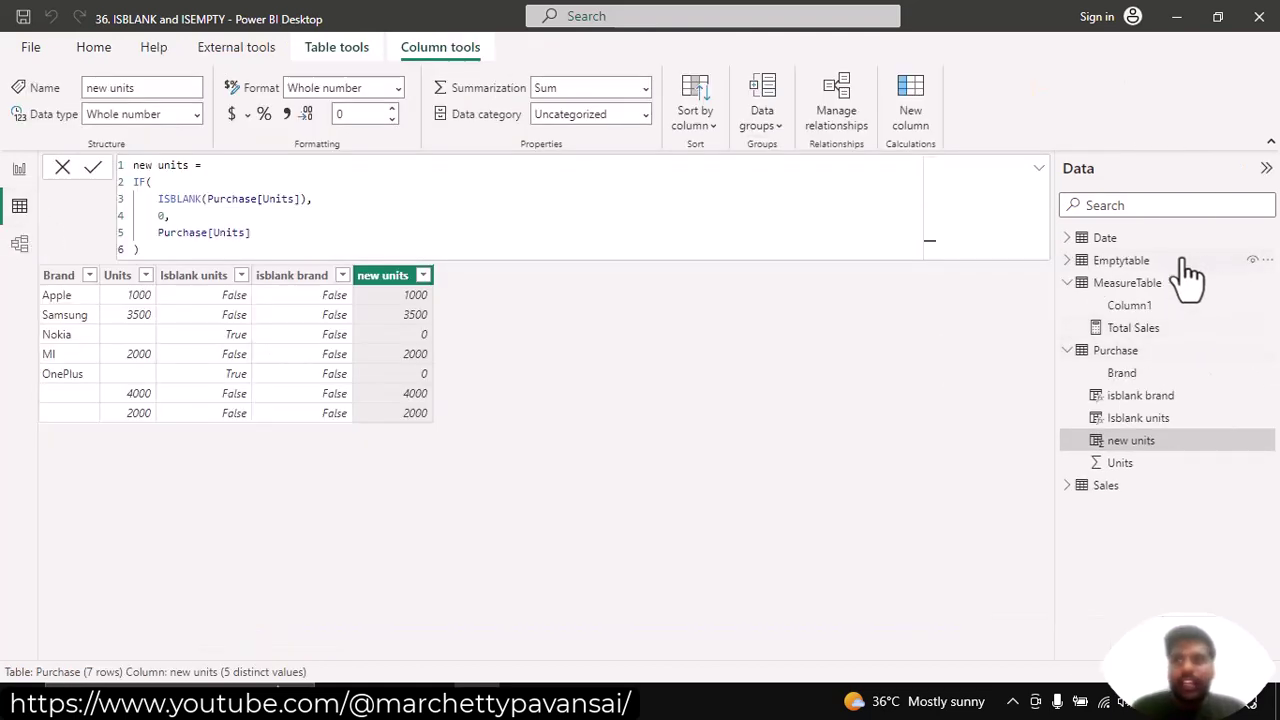
pyautogui.click(1182, 262)
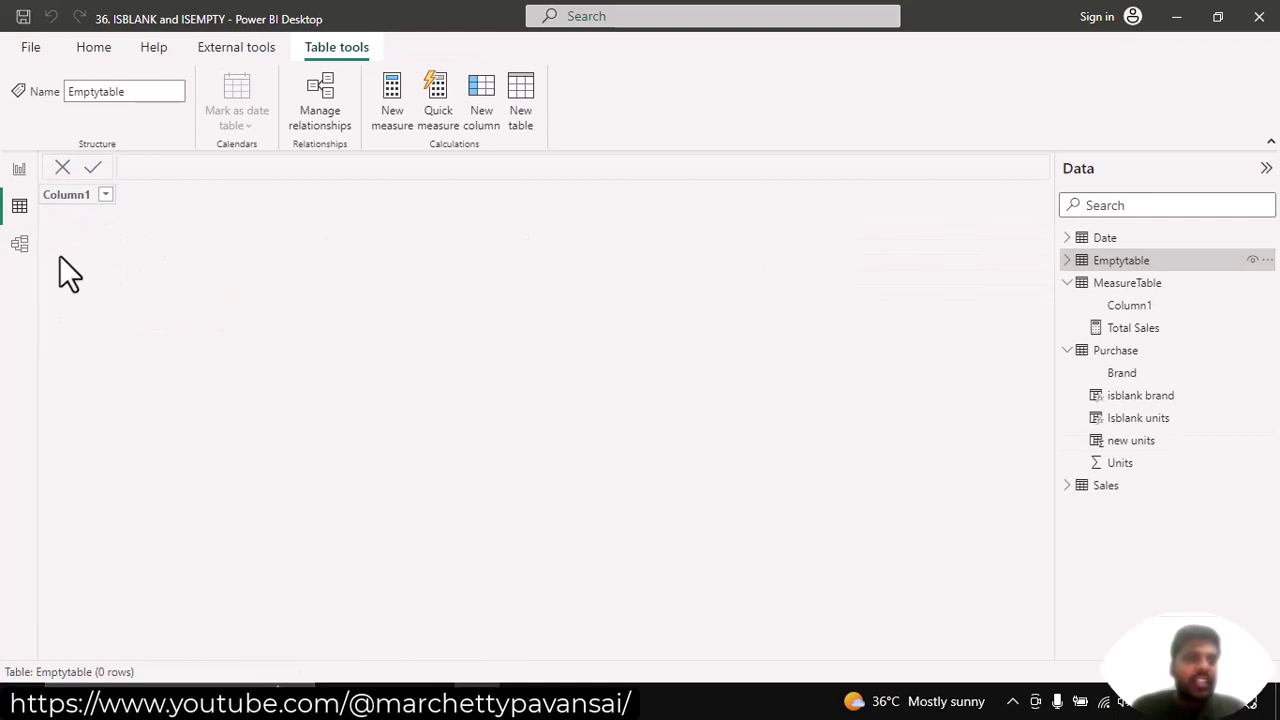
pyautogui.click(20, 169)
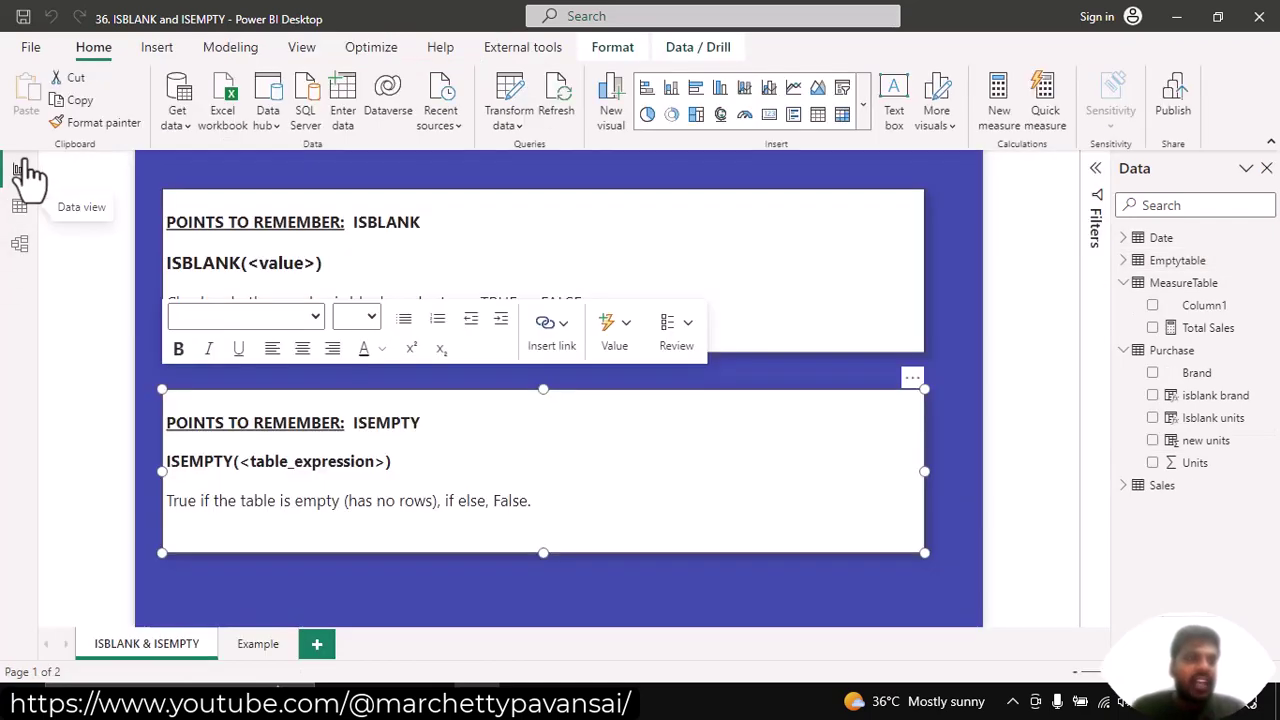
# On the Example page, reset the broken visual to an empty one and reposition it.
pyautogui.click(257, 643)
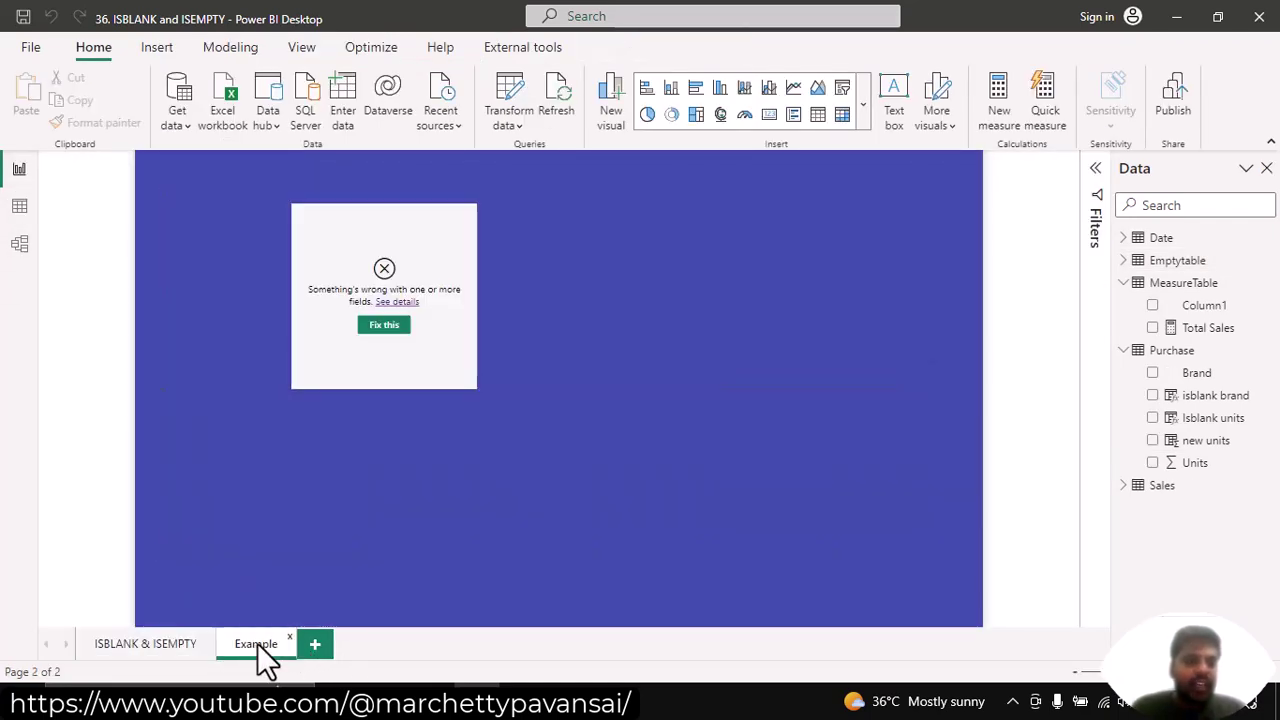
pyautogui.click(383, 326)
pyautogui.moveTo(405, 303); pyautogui.dragTo(465, 318)
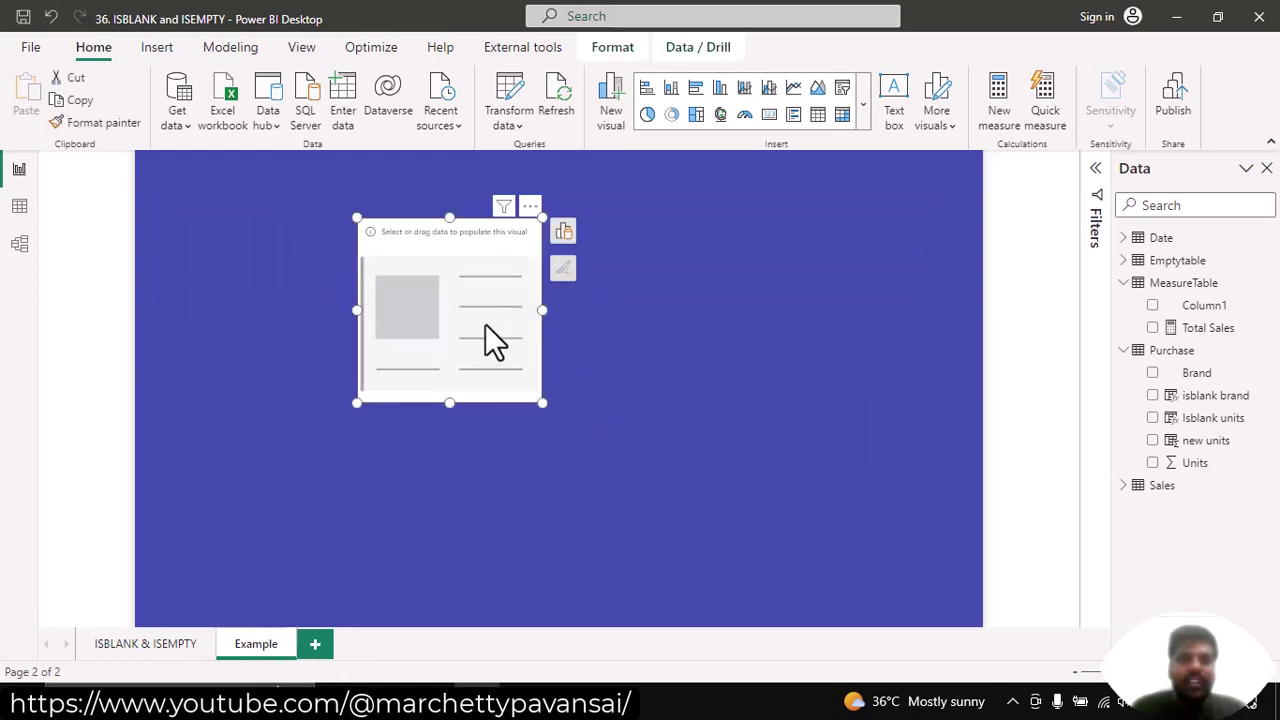
# Create the measure ISEMPTY Measure = ISEMPTY(Emptytable) in MeasureTable.
pyautogui.click(1267, 283)
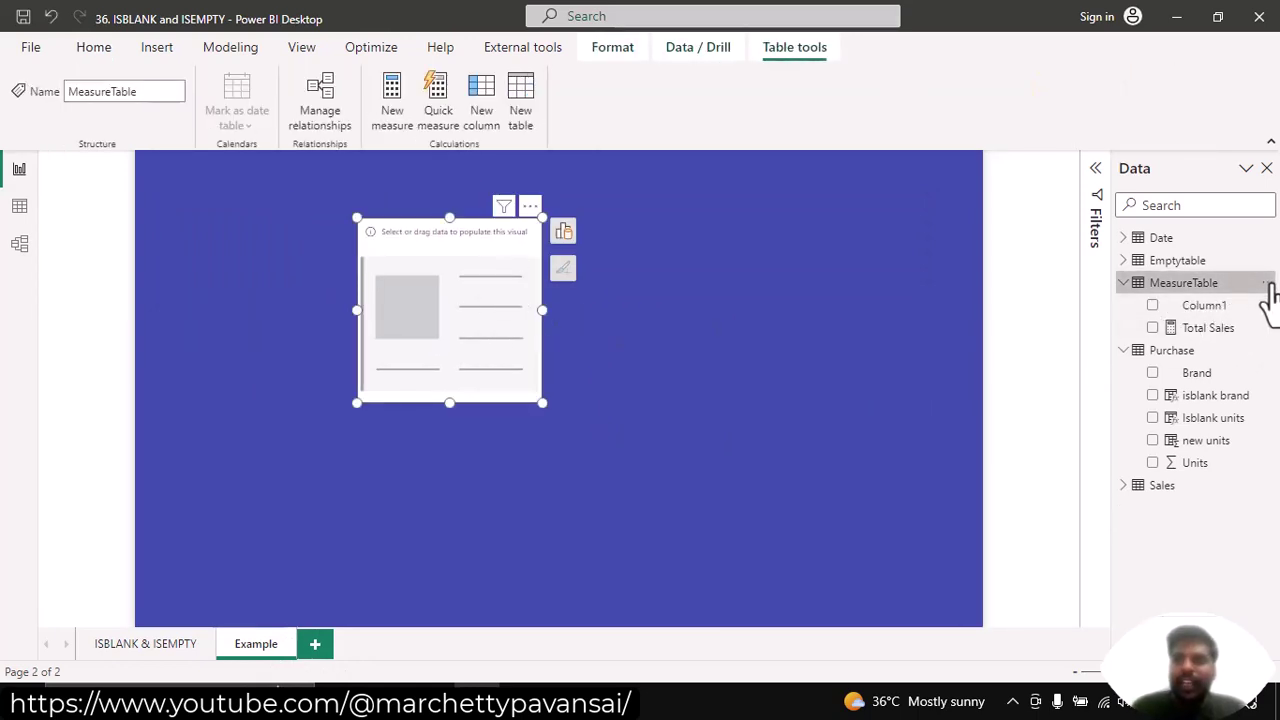
pyautogui.click(1160, 314)
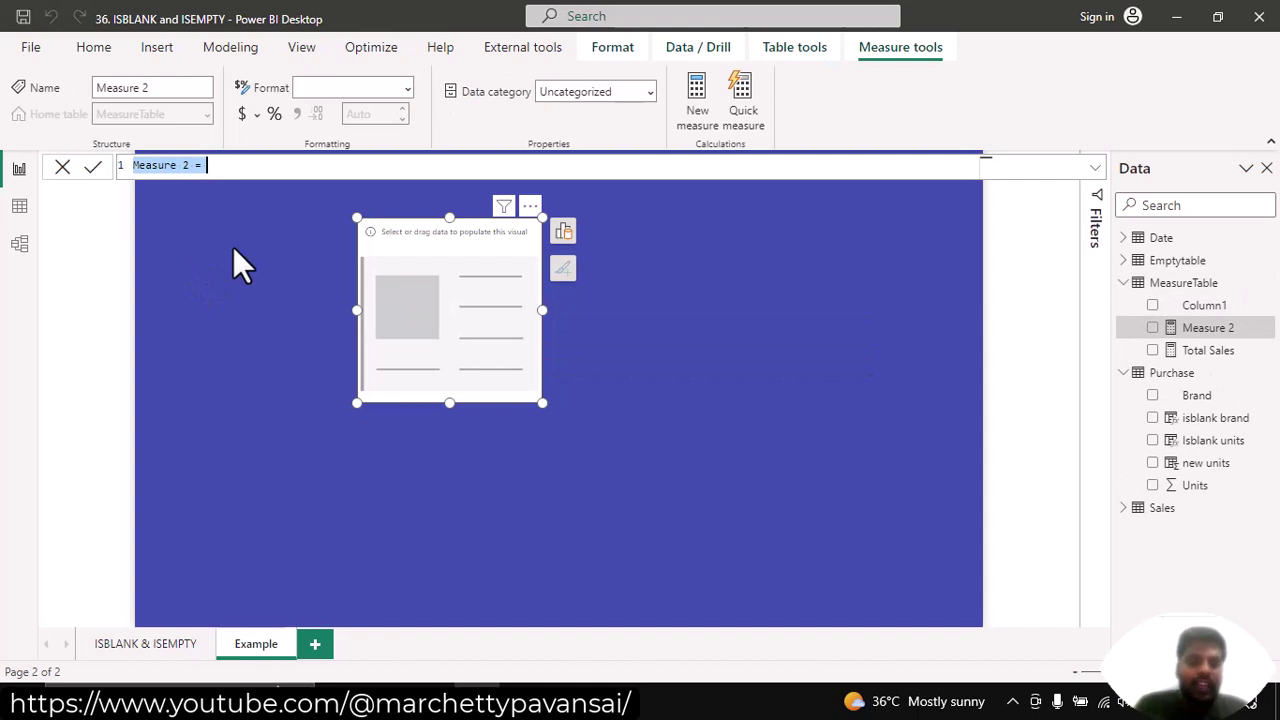
pyautogui.write('ISM')
pyautogui.press('BackSpace')
pyautogui.write('EMPTY')
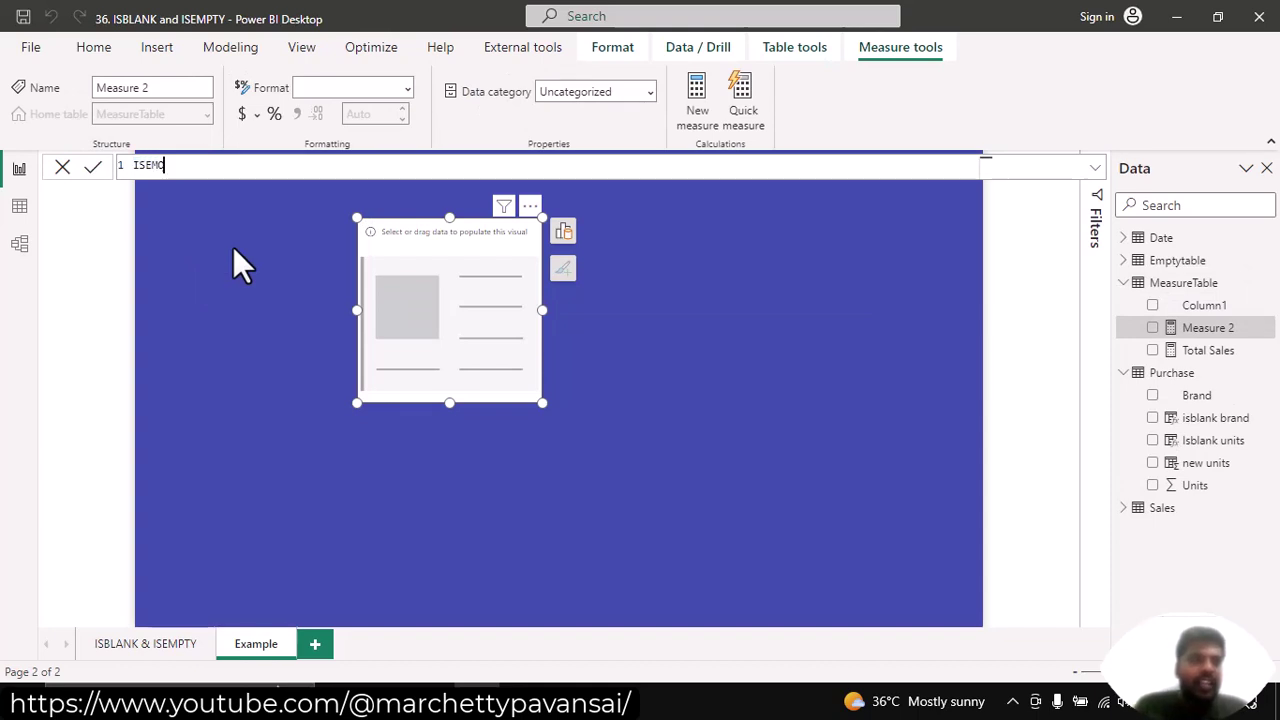
pyautogui.press('BackSpace')
pyautogui.press('BackSpace')
pyautogui.press('BackSpace')
pyautogui.write('PT')
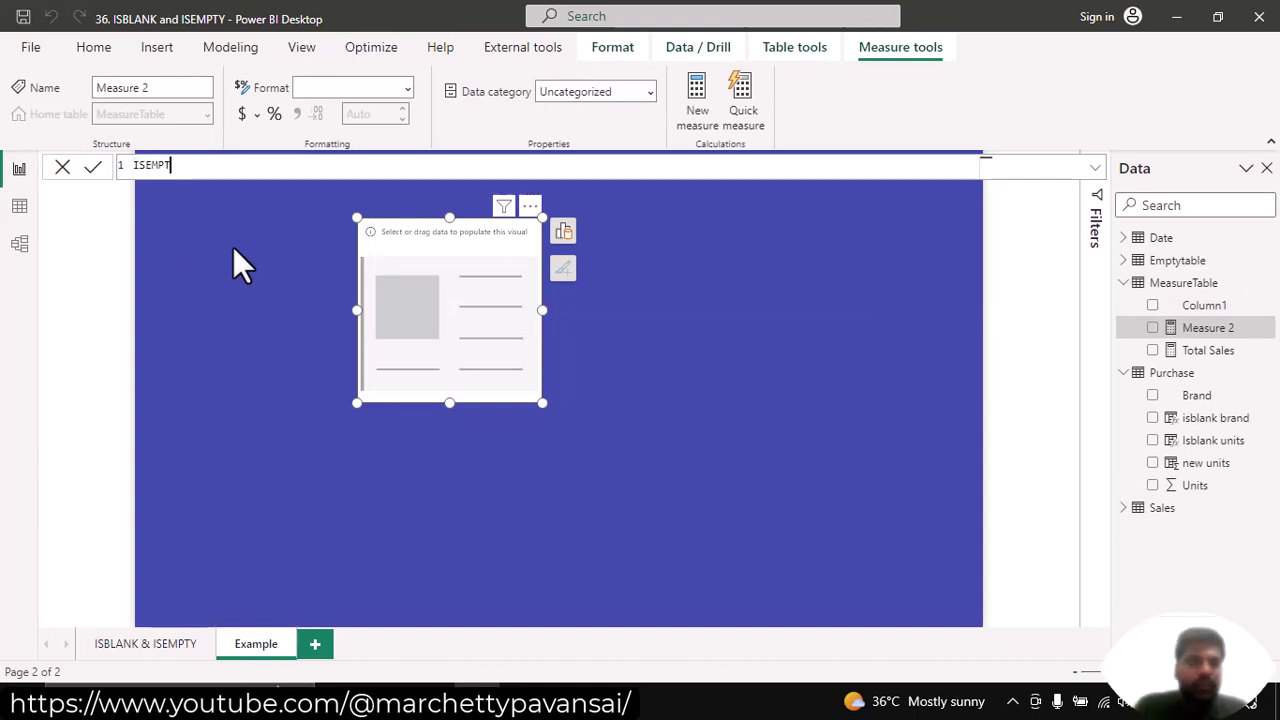
pyautogui.write('Y Measure = ISEM')
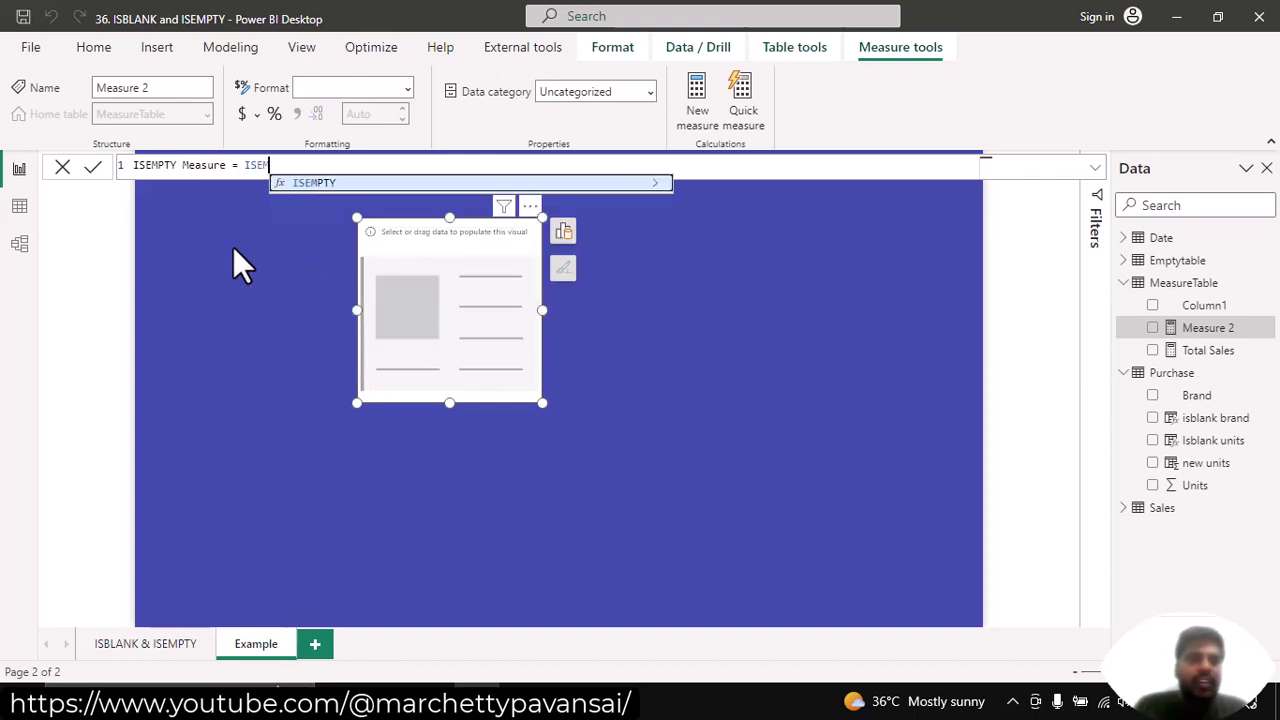
pyautogui.press('Tab')
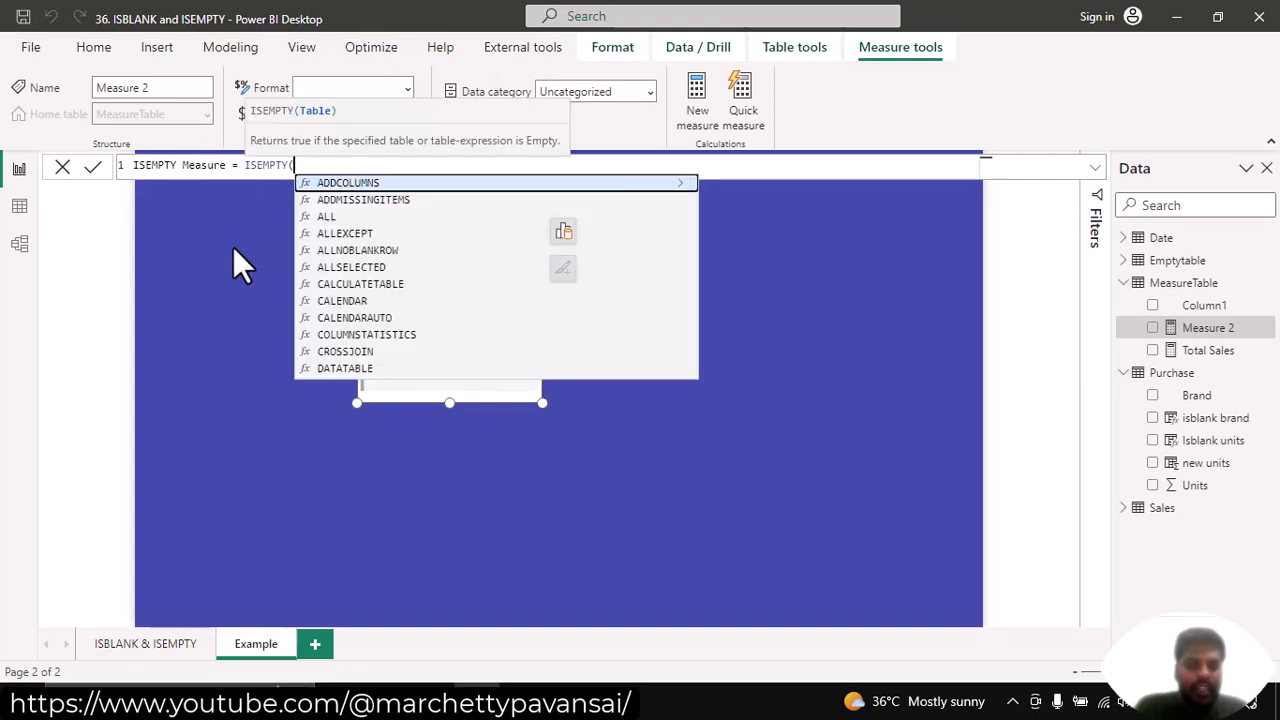
pyautogui.write('Em')
pyautogui.press('Tab')
pyautogui.write(')')
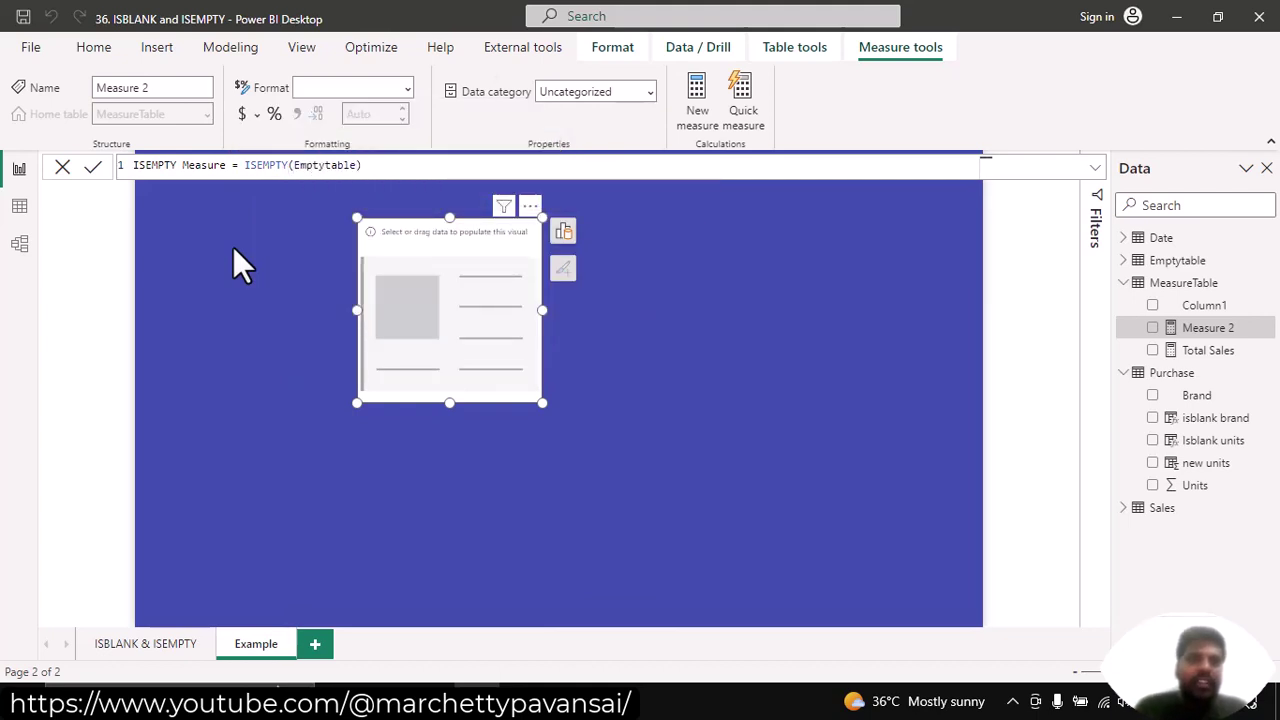
pyautogui.click(490, 300)
# Add ISEMPTY Measure to the card visual, which now displays True.
pyautogui.moveTo(500, 271); pyautogui.dragTo(506, 286)
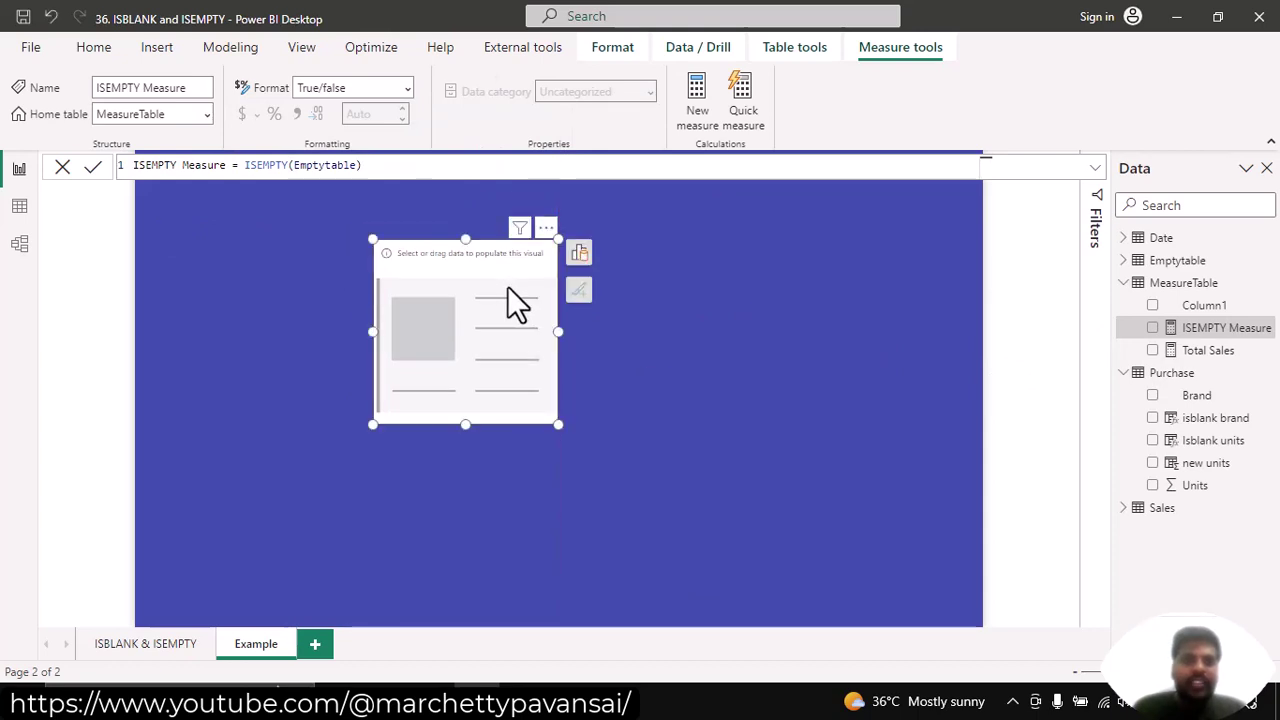
pyautogui.doubleClick(1155, 330)
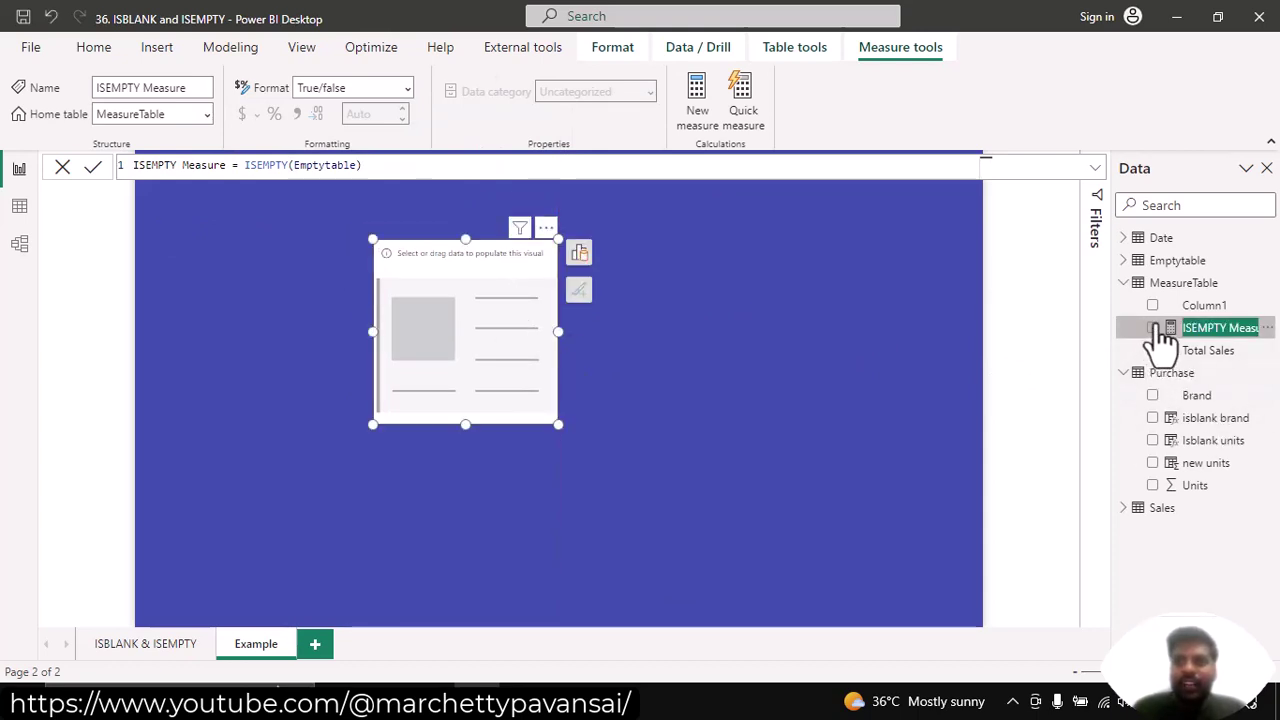
pyautogui.click(1152, 328)
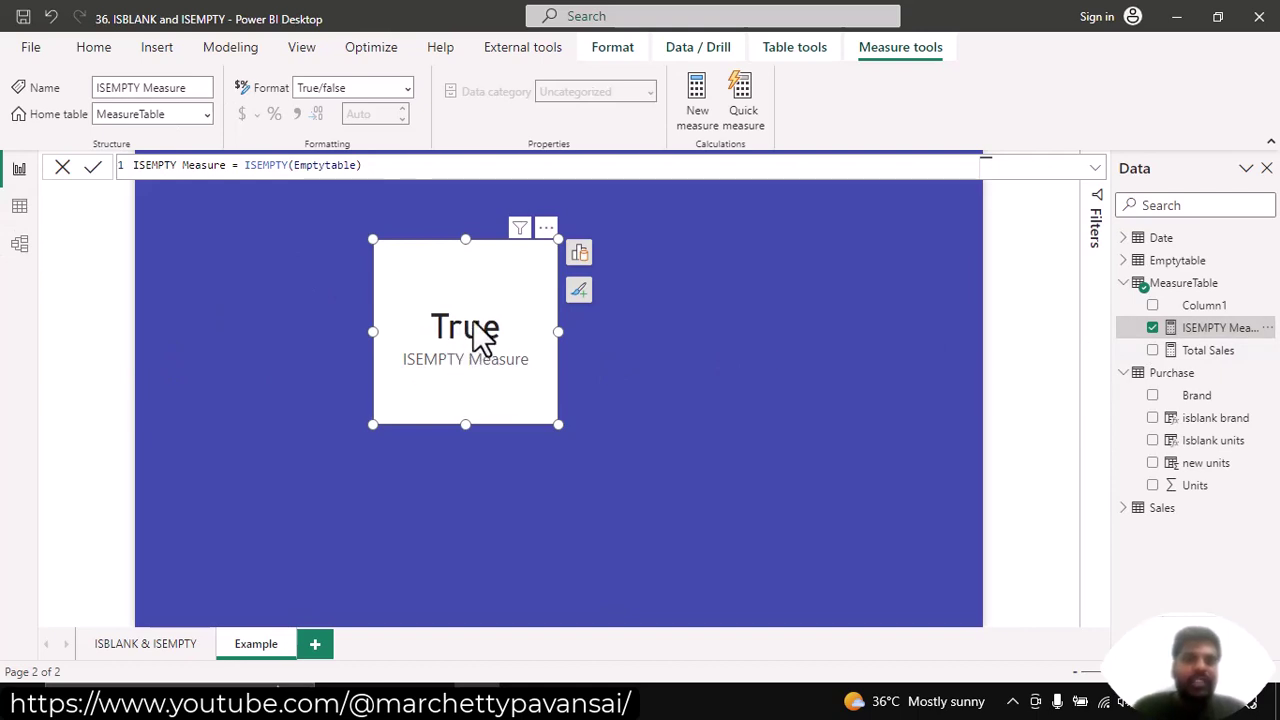
pyautogui.moveTo(243, 165); pyautogui.dragTo(295, 167)
# Change the measure formula to ISEMPTY(Sales) so the card reads False.
pyautogui.click(360, 167)
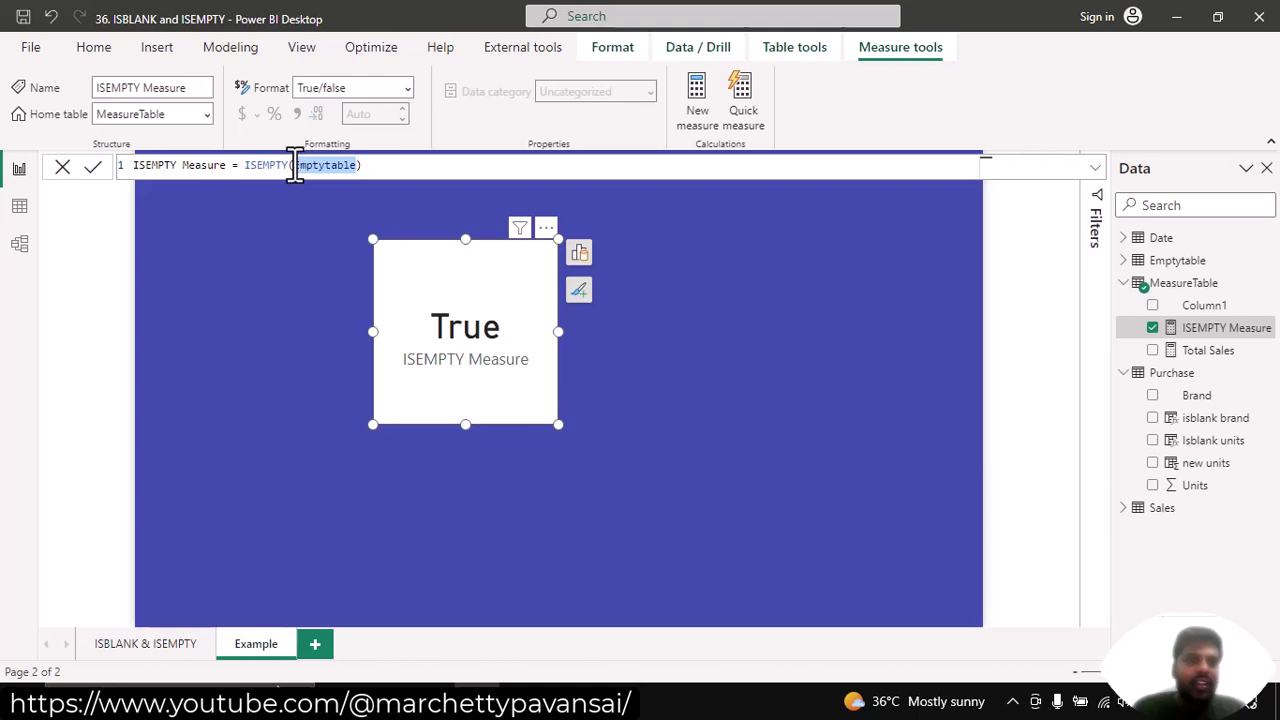
pyautogui.write('Sale')
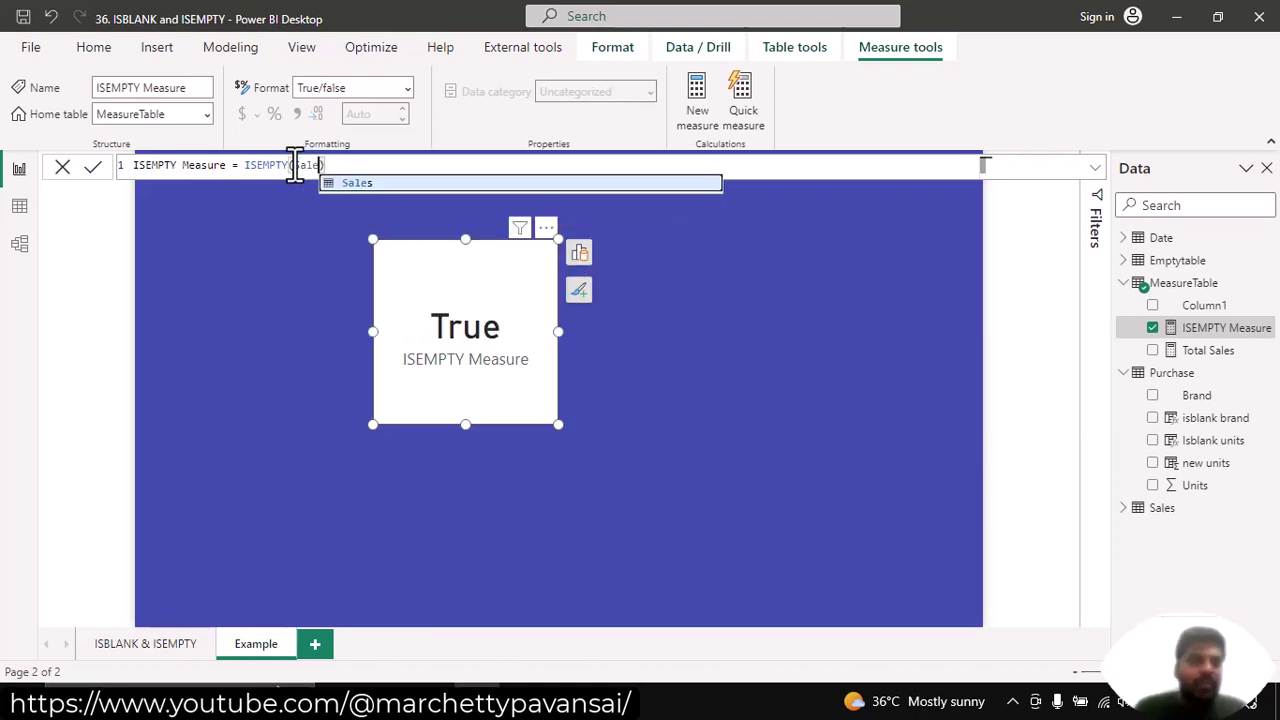
pyautogui.write('s')
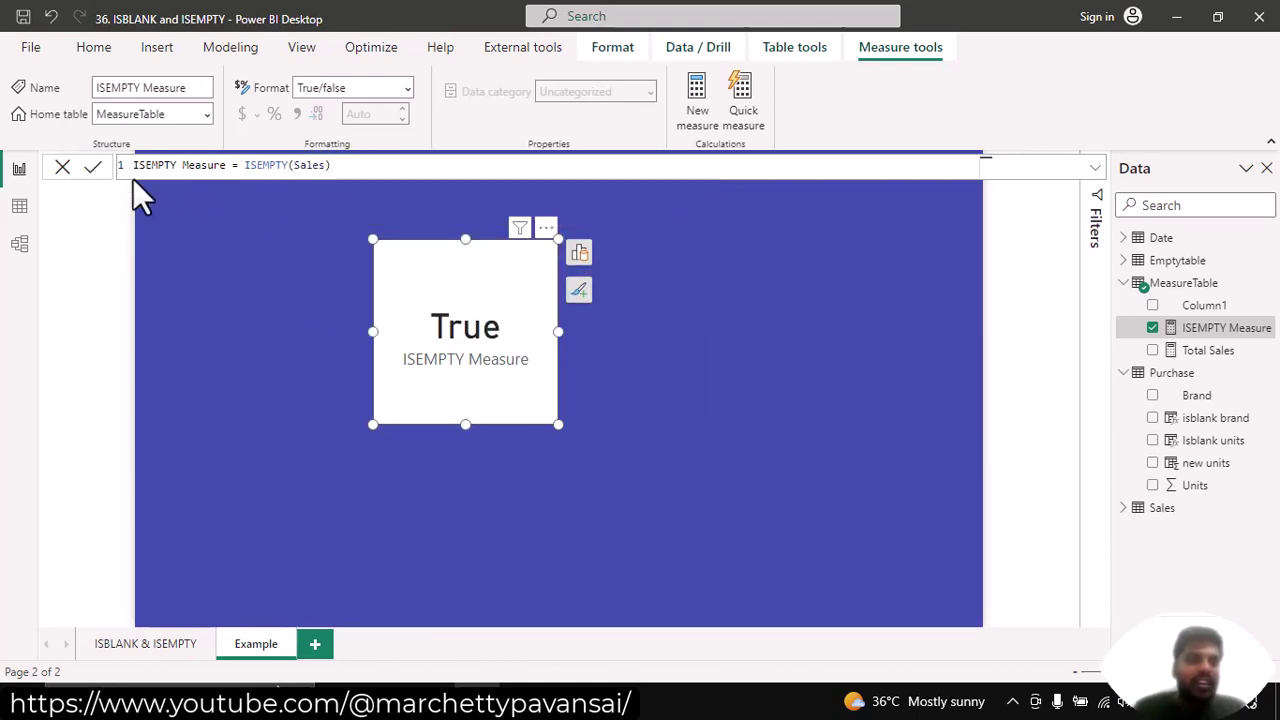
pyautogui.press('Return')
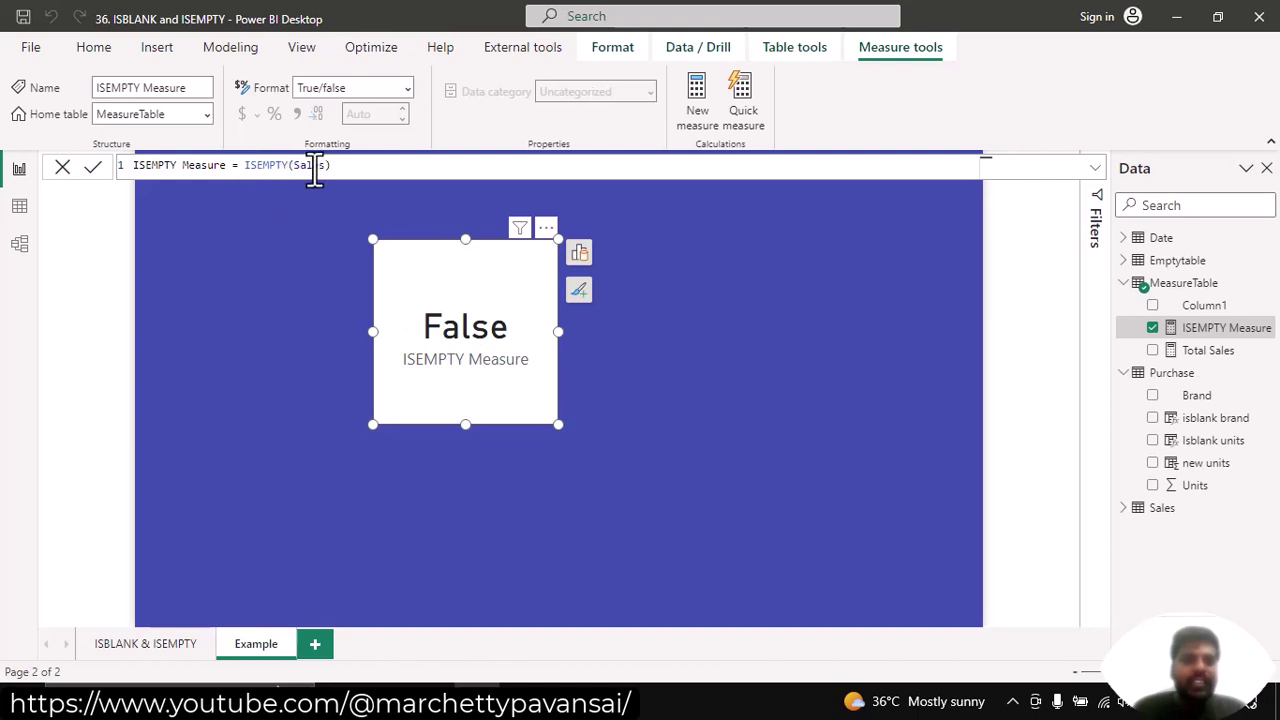
pyautogui.doubleClick(257, 165)
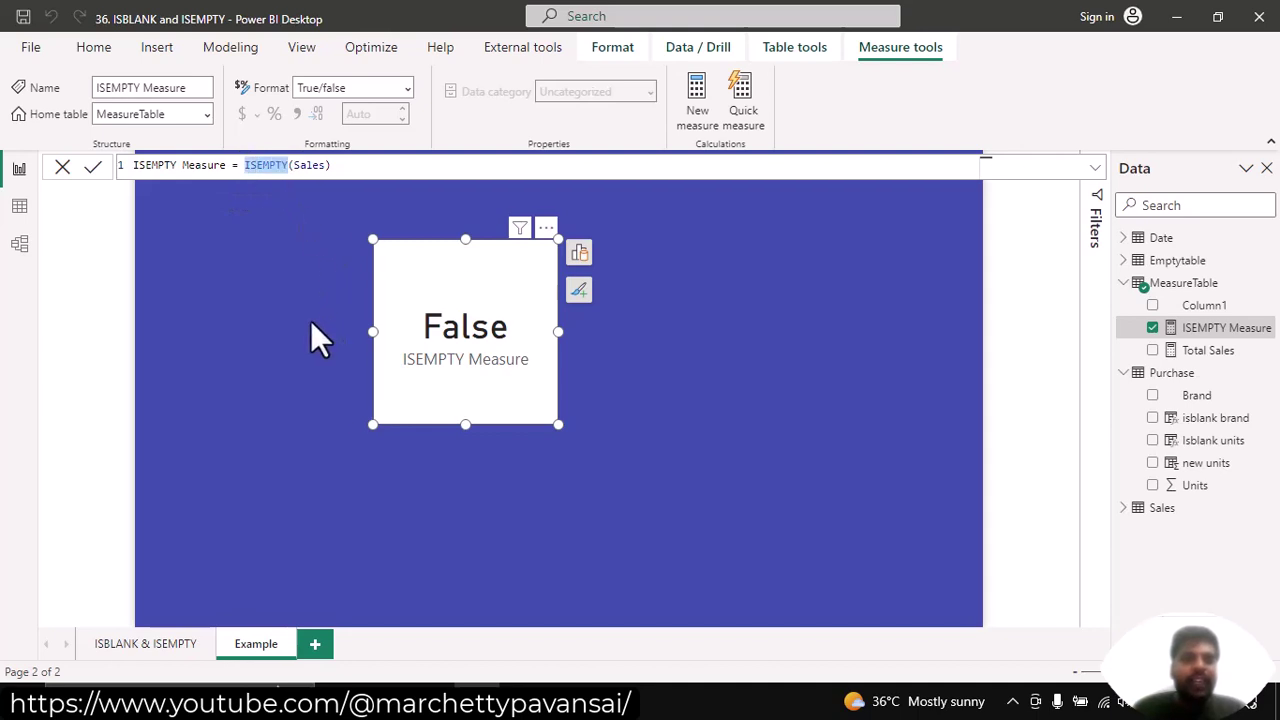